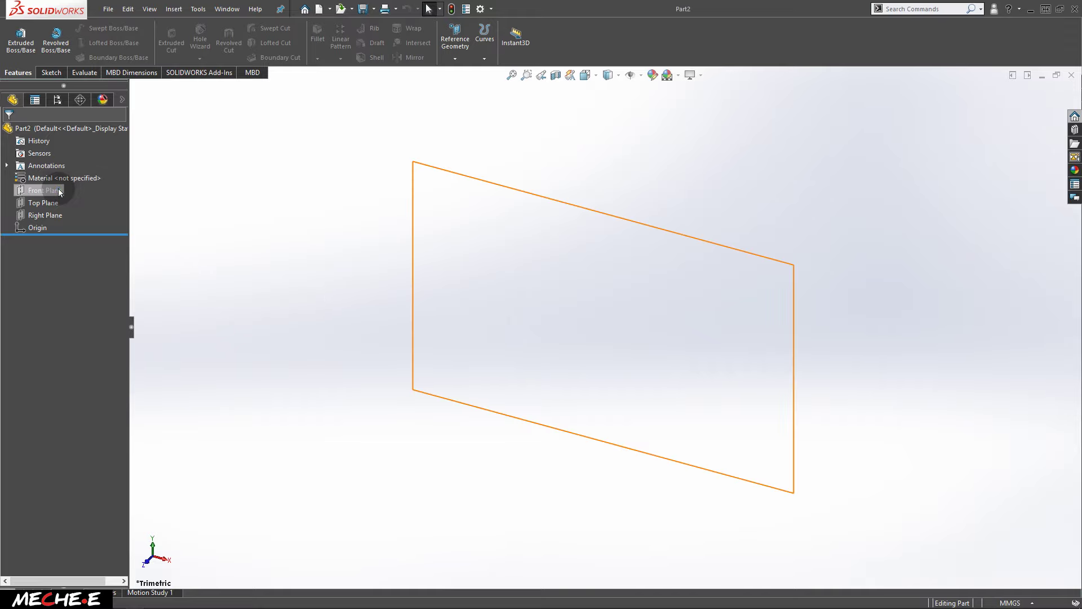
Show the Front, Top and Right planes in the model view
{"action": "left_click", "coordinate": [54, 190]}
{"action": "left_click", "coordinate": [54, 203], "text": "ctrl"}
{"action": "left_click", "coordinate": [52, 215], "text": "ctrl"}
{"action": "left_click", "coordinate": [63, 195]}
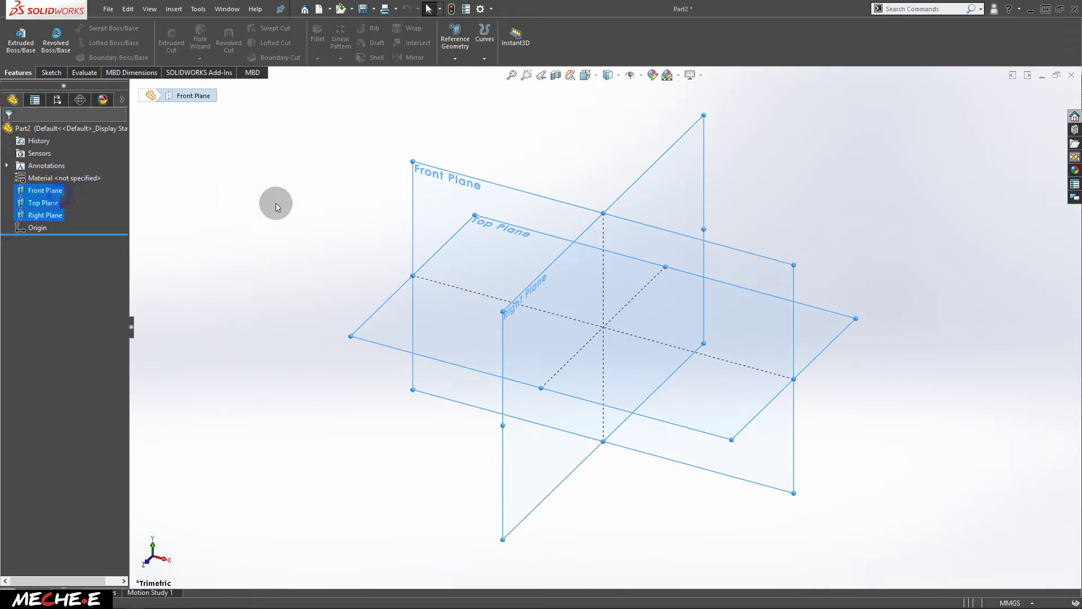
On the Top Plane, sketch a circle about 86 mm in diameter, centred on the Front Plane line about 53 mm right of the origin
{"action": "middle_click_drag", "start_coordinate": [772, 245], "coordinate": [773, 344]}
{"action": "left_click", "coordinate": [428, 115]}
{"action": "left_click", "coordinate": [468, 164]}
{"action": "left_click", "coordinate": [517, 126]}
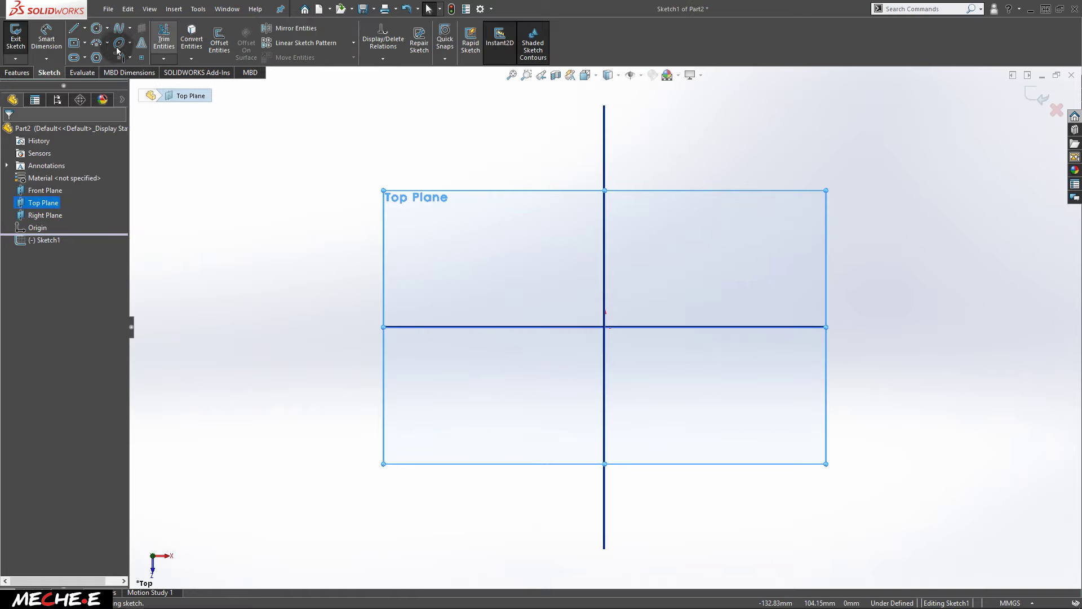
{"action": "left_click", "coordinate": [97, 27]}
{"action": "left_click", "coordinate": [737, 327]}
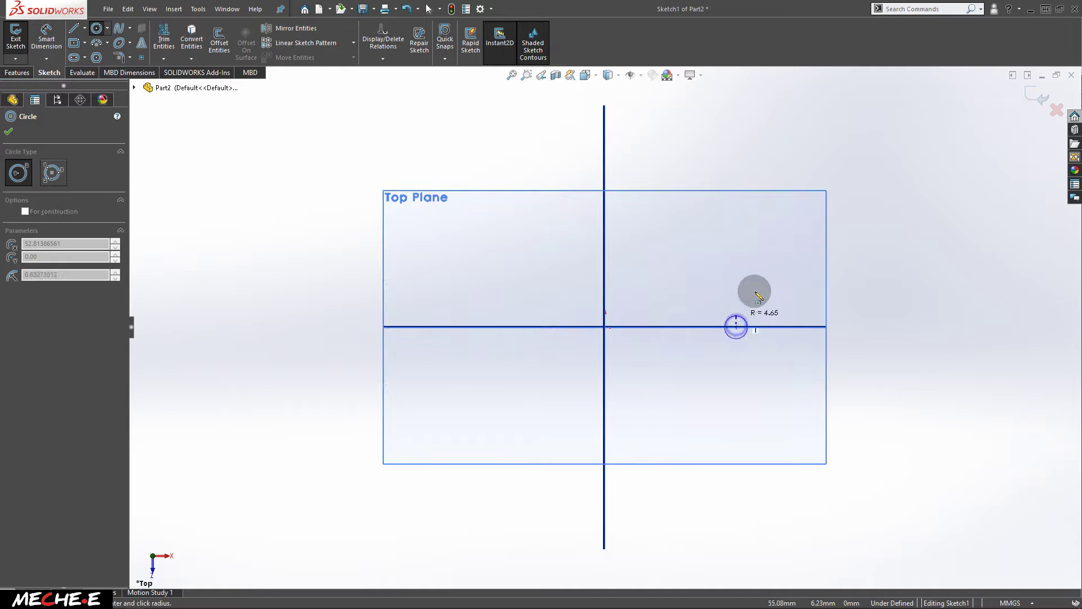
{"action": "left_click", "coordinate": [793, 235]}
Dimension the circle's diameter to 80 mm and exit the sketch
{"action": "right_click", "coordinate": [857, 197]}
{"action": "left_click", "coordinate": [891, 212]}
{"action": "left_click", "coordinate": [832, 273]}
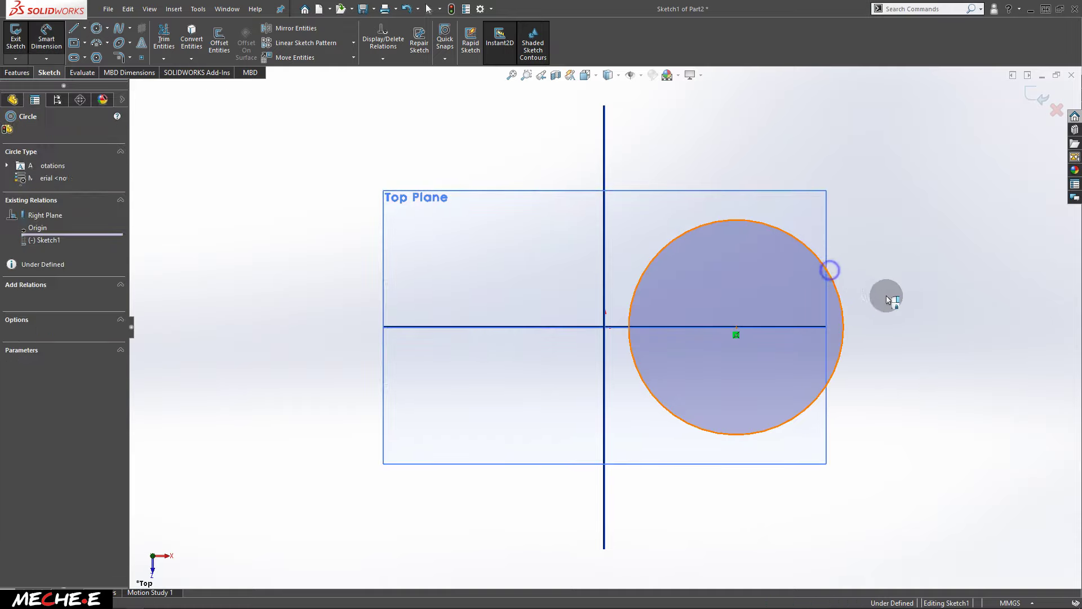
{"action": "left_click", "coordinate": [903, 306]}
{"action": "type", "text": "80"}
{"action": "key", "text": "Return"}
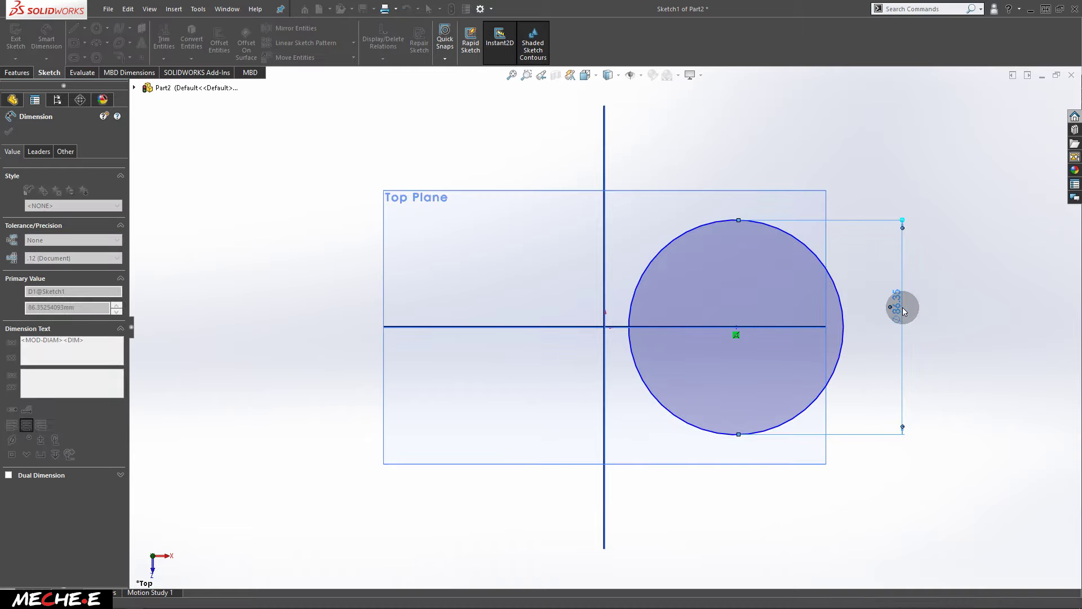
{"action": "left_click", "coordinate": [1032, 101]}
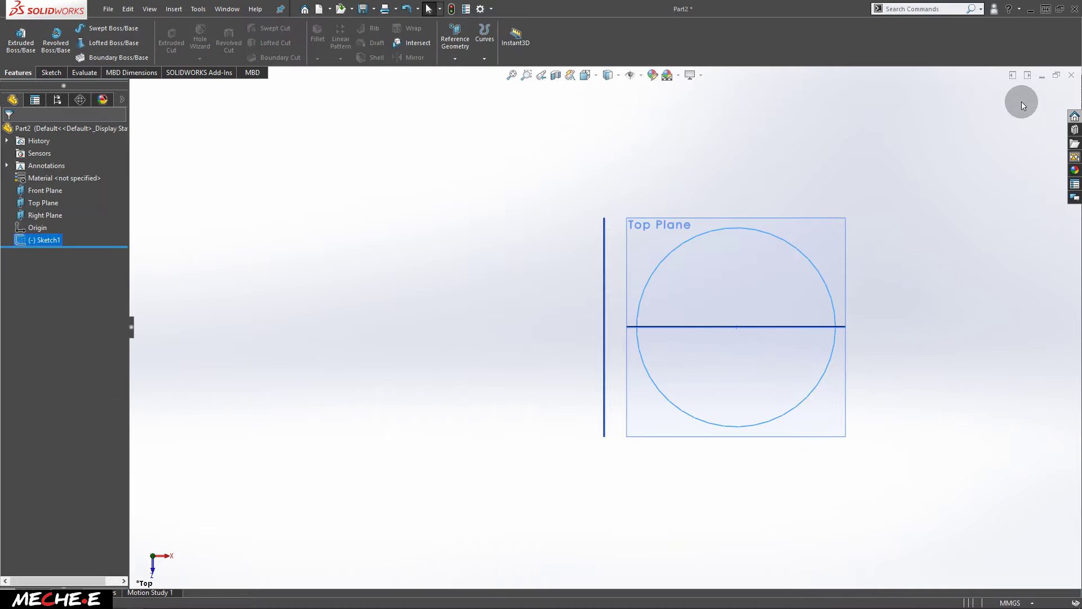
In a new Top Plane sketch, draw a five-point open S-shaped spline with its middle point about 81 mm left of the origin
{"action": "left_click", "coordinate": [646, 223]}
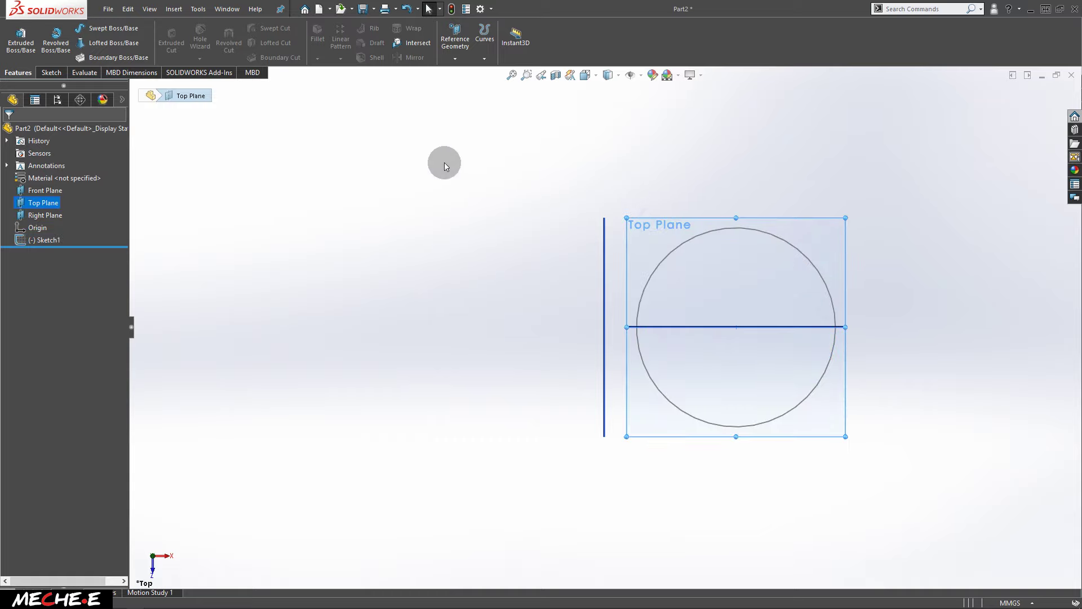
{"action": "left_click", "coordinate": [49, 73]}
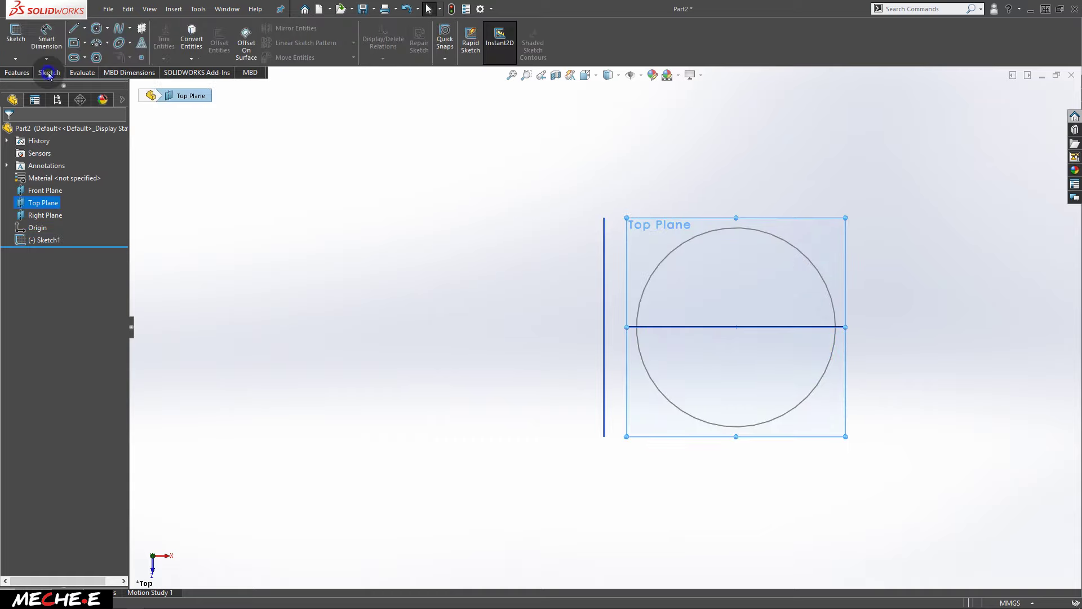
{"action": "left_click", "coordinate": [15, 33]}
{"action": "left_click", "coordinate": [119, 31]}
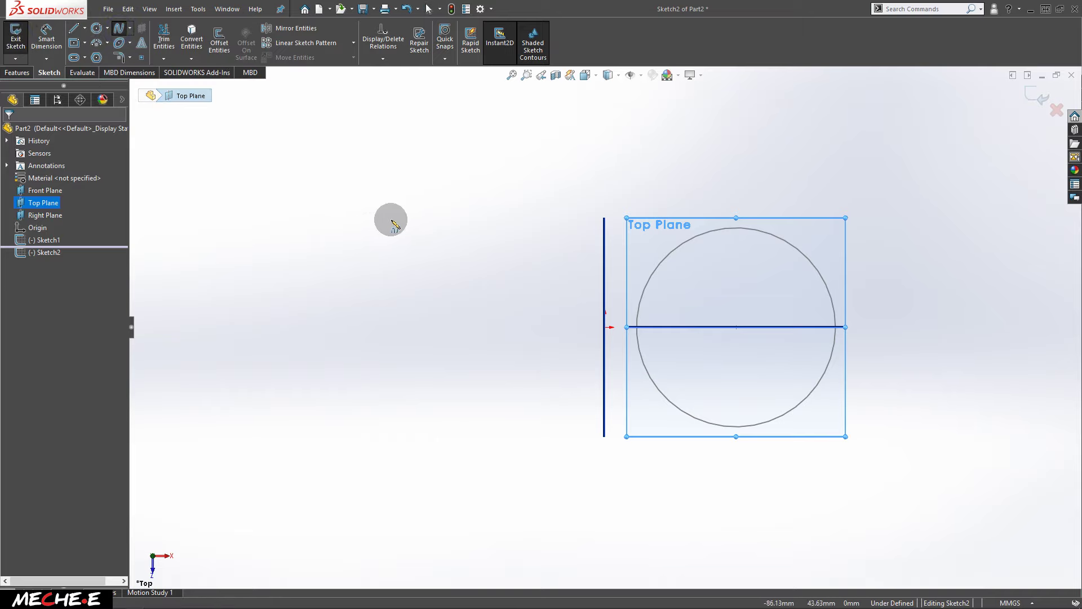
{"action": "left_click", "coordinate": [415, 210]}
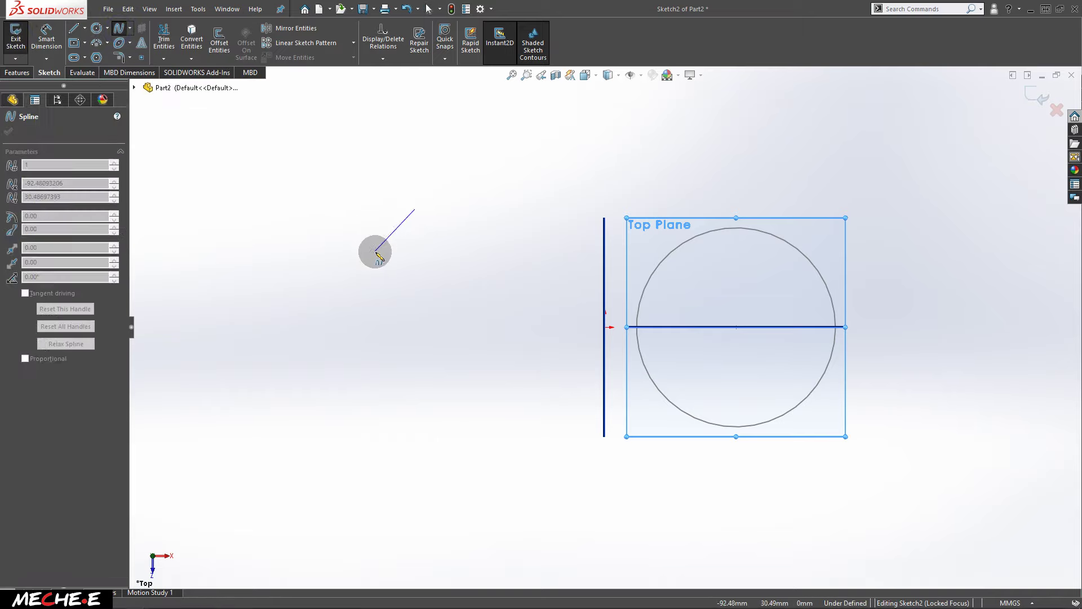
{"action": "left_click", "coordinate": [363, 264]}
{"action": "left_click", "coordinate": [403, 327]}
{"action": "left_click", "coordinate": [434, 400]}
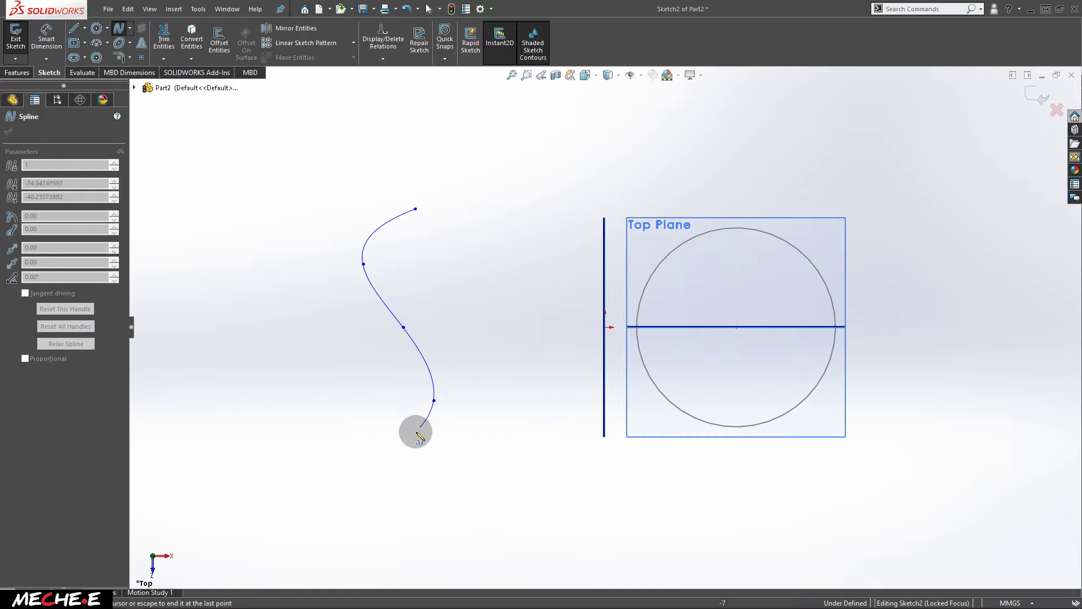
{"action": "left_click", "coordinate": [376, 447]}
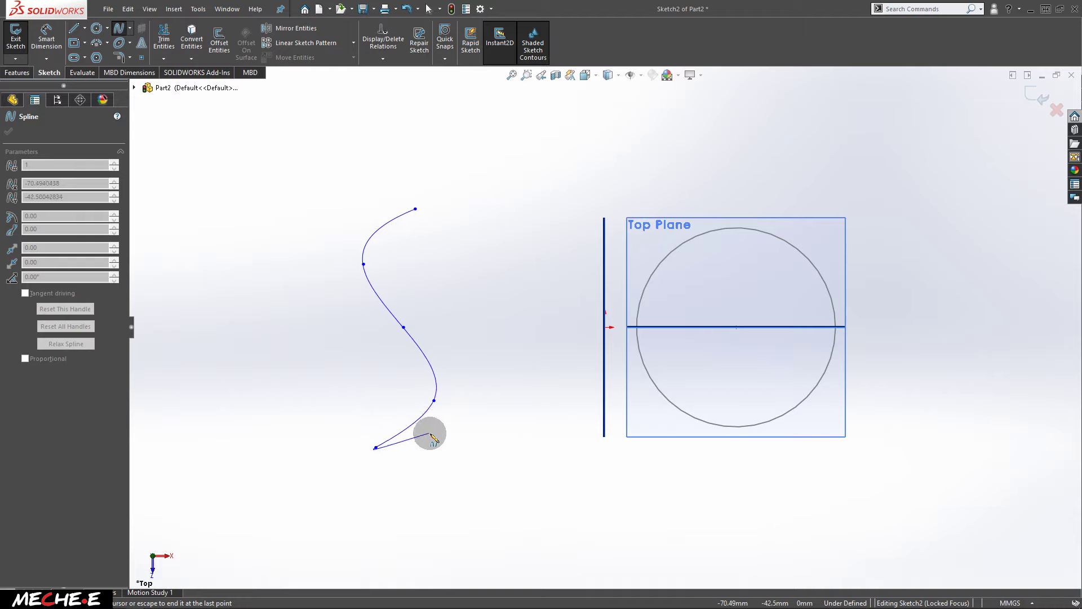
{"action": "key", "text": "Escape"}
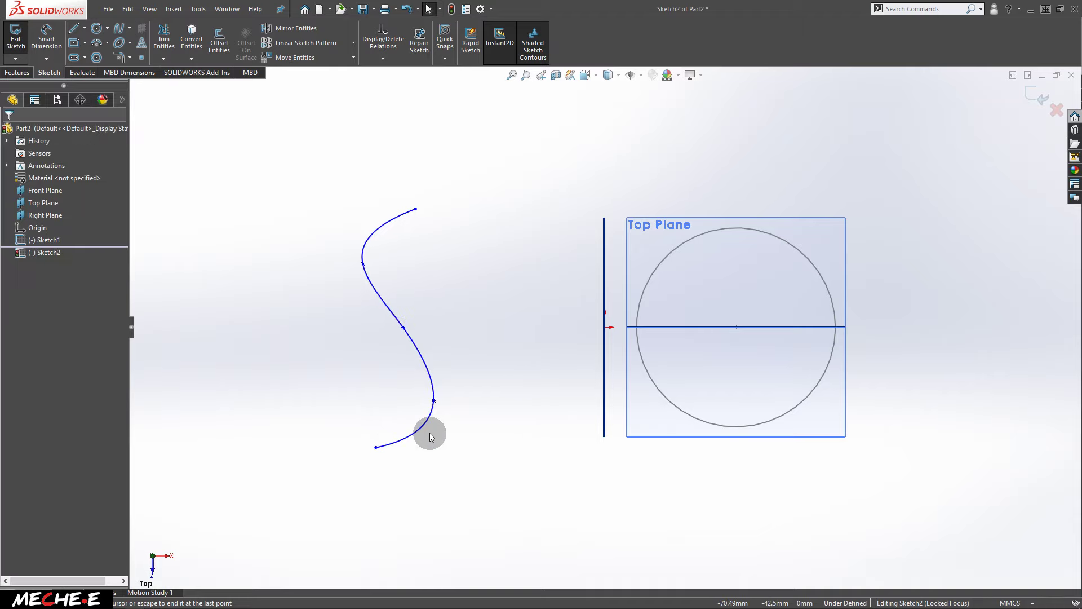
Make the spline's middle point coincident with the Front Plane and exit the sketch
{"action": "left_click", "coordinate": [403, 327]}
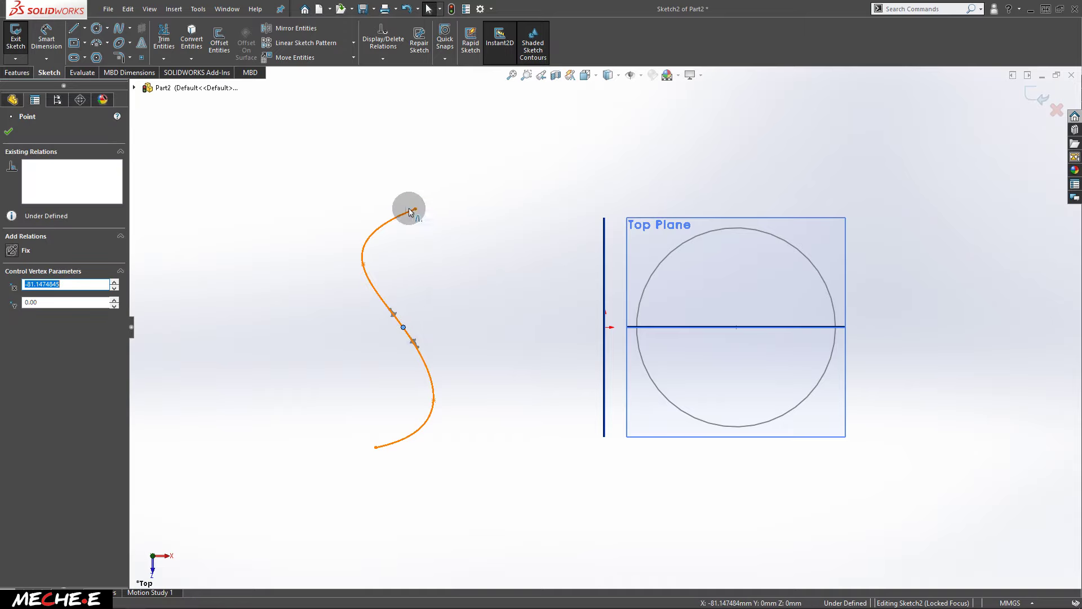
{"action": "left_click", "coordinate": [693, 327], "text": "ctrl"}
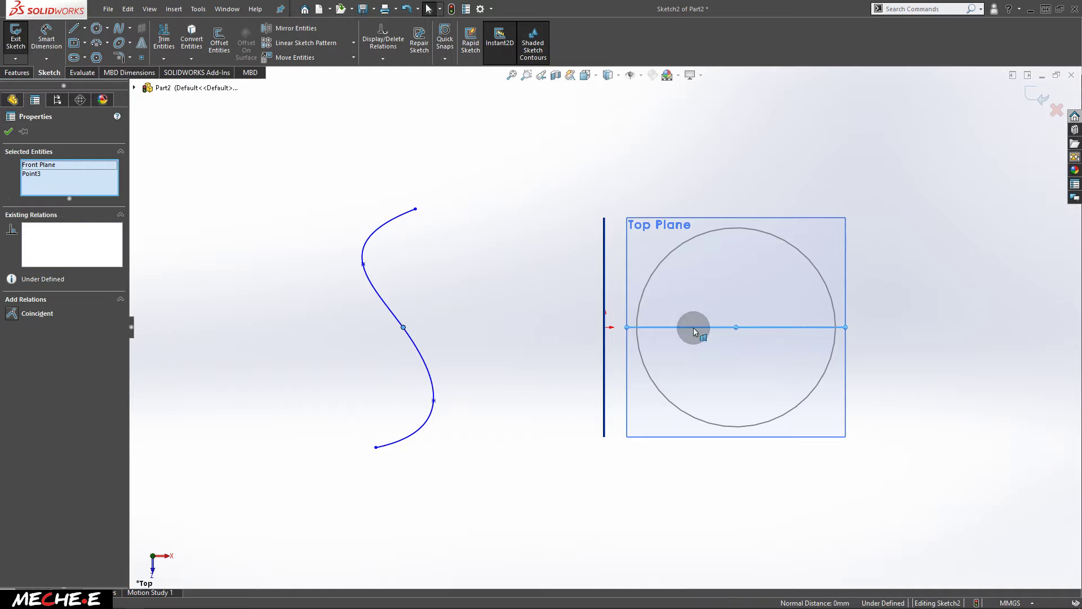
{"action": "left_click", "coordinate": [13, 314]}
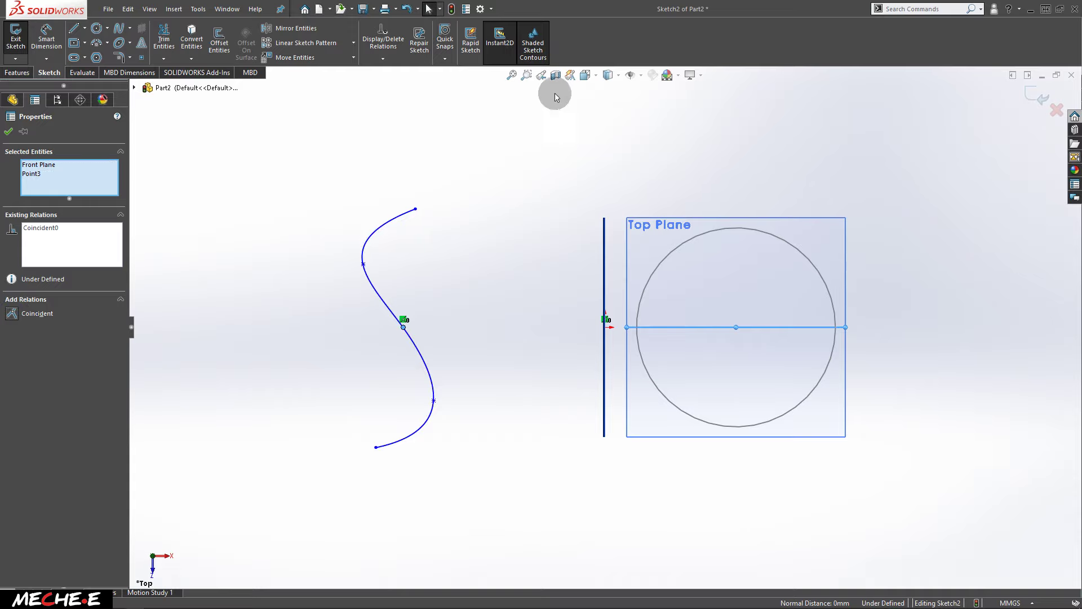
{"action": "left_click", "coordinate": [1042, 99]}
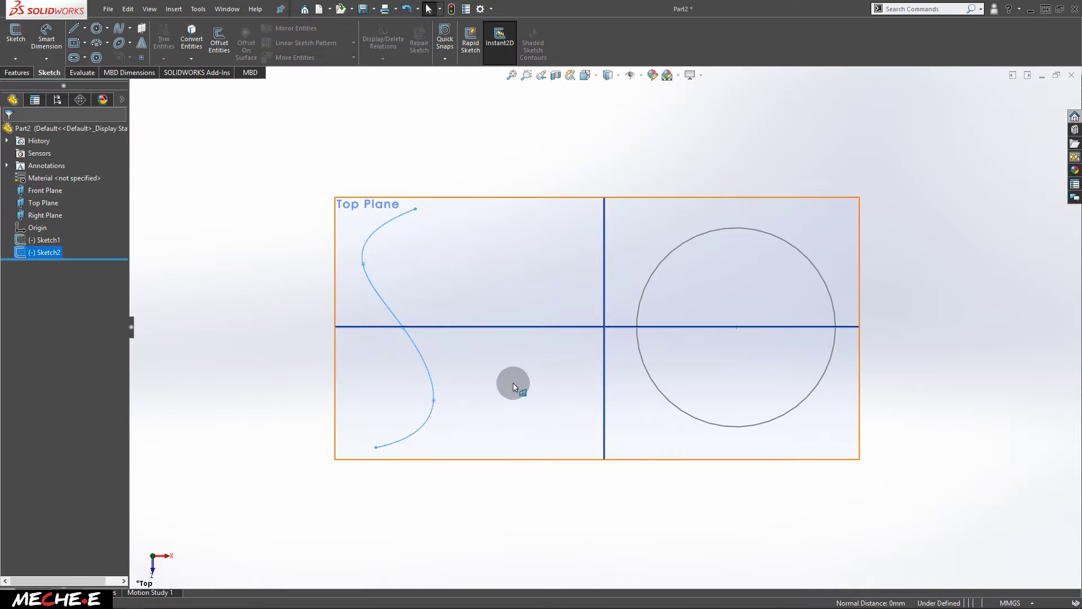
On the Front Plane, sketch a center rectangle about 11 by 19 mm, centred on the spline's middle point
{"action": "middle_click_drag", "start_coordinate": [529, 454], "coordinate": [509, 330]}
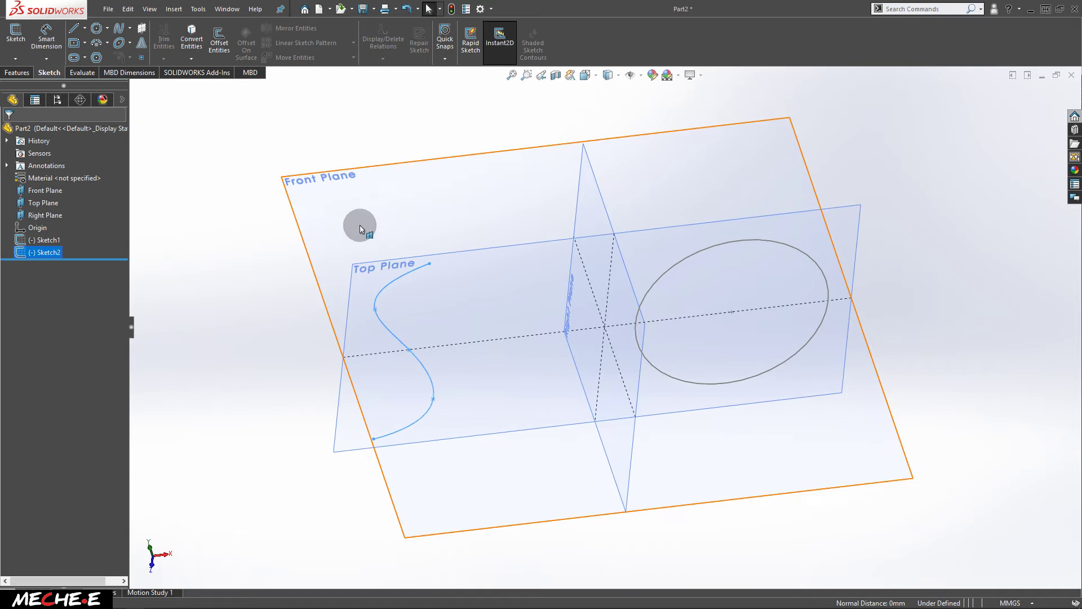
{"action": "left_click", "coordinate": [303, 197]}
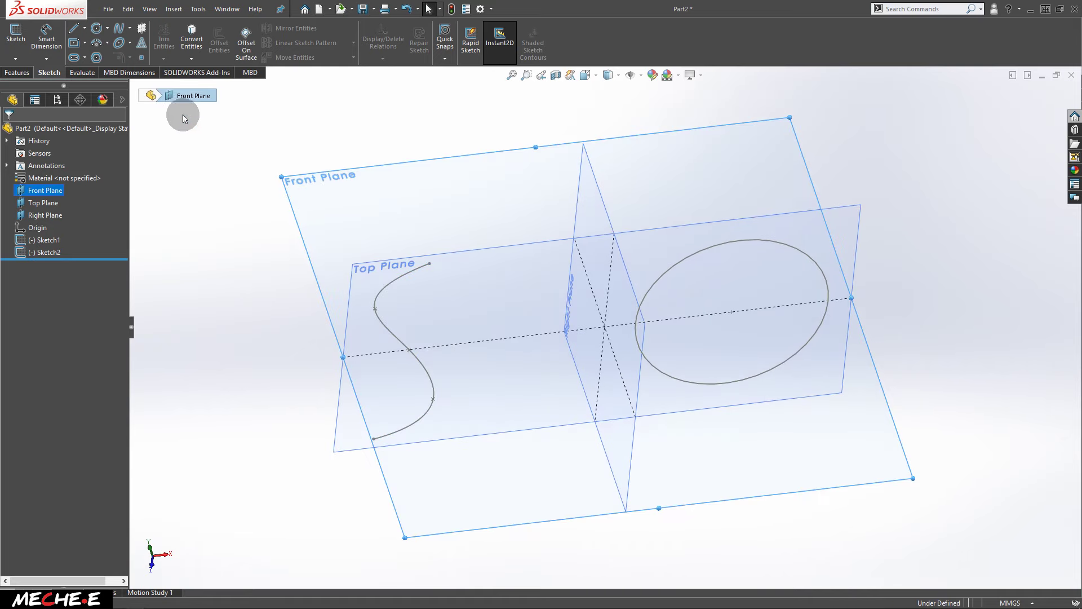
{"action": "left_click", "coordinate": [12, 30]}
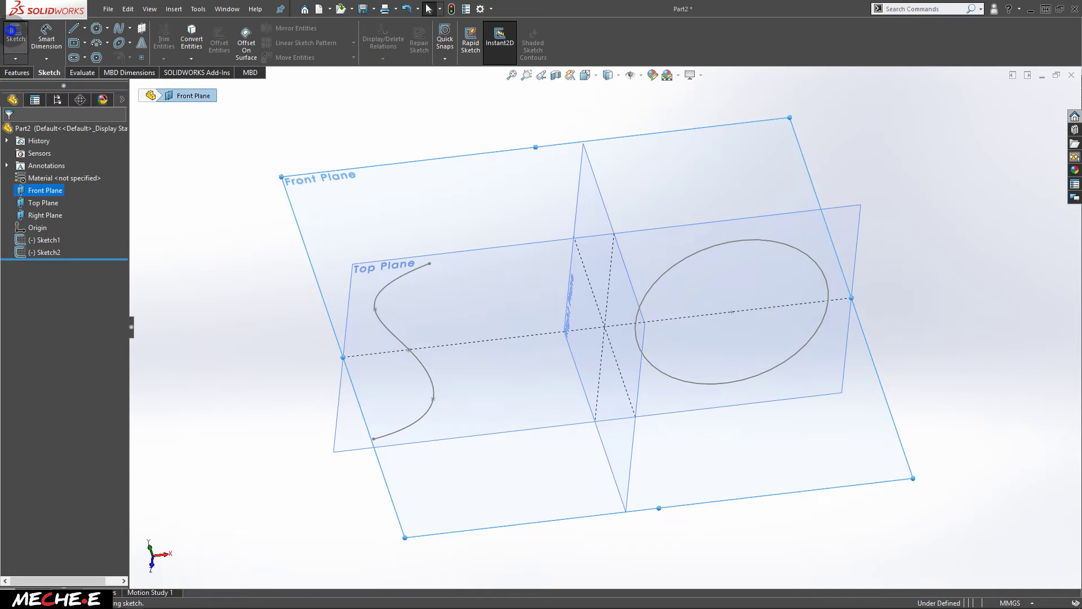
{"action": "left_click", "coordinate": [73, 42]}
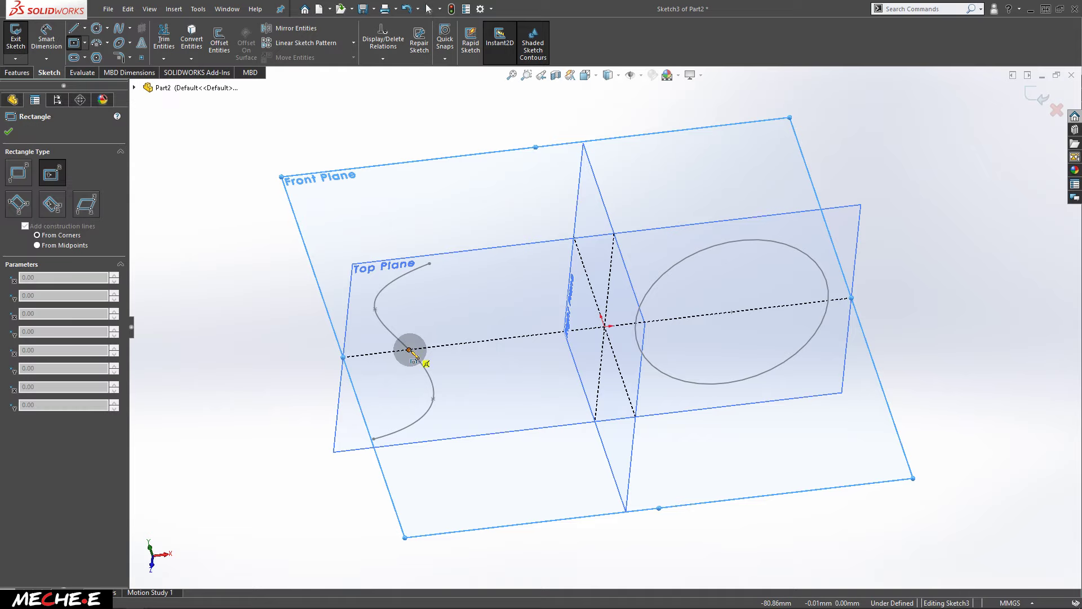
{"action": "left_click_drag", "start_coordinate": [410, 350], "coordinate": [417, 331]}
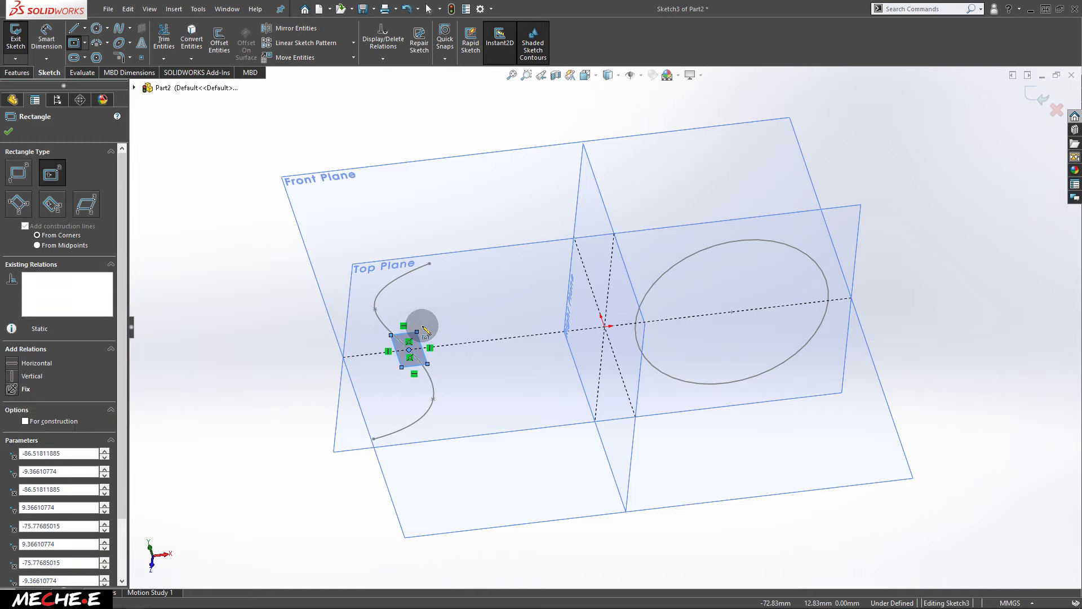
Dimension the rectangle to 10 mm wide and 15 mm high, and exit the sketch
{"action": "key", "text": "s"}
{"action": "left_click", "coordinate": [474, 315]}
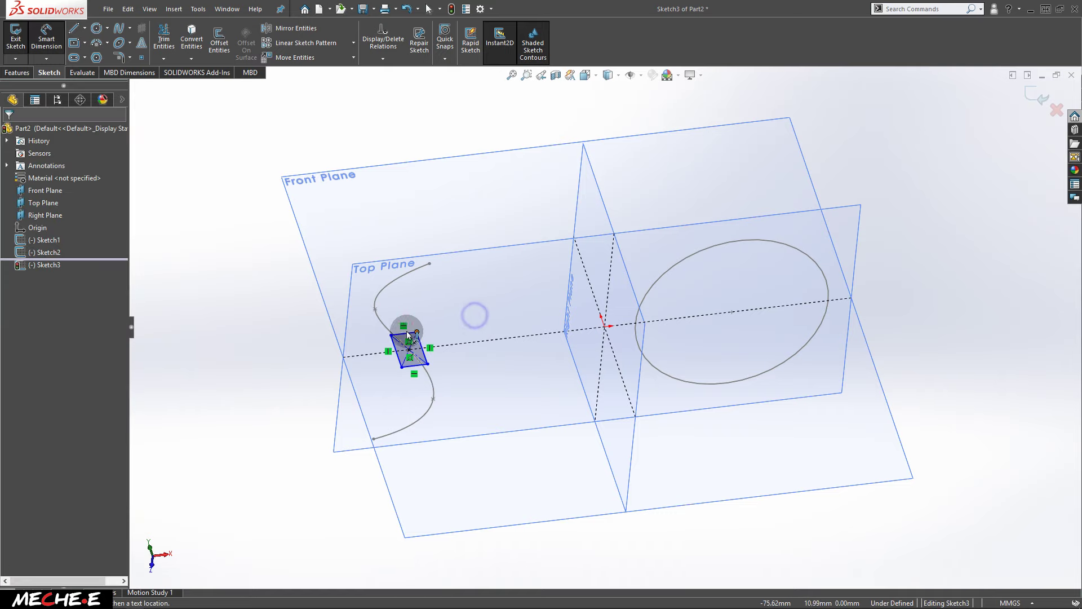
{"action": "left_click", "coordinate": [408, 333]}
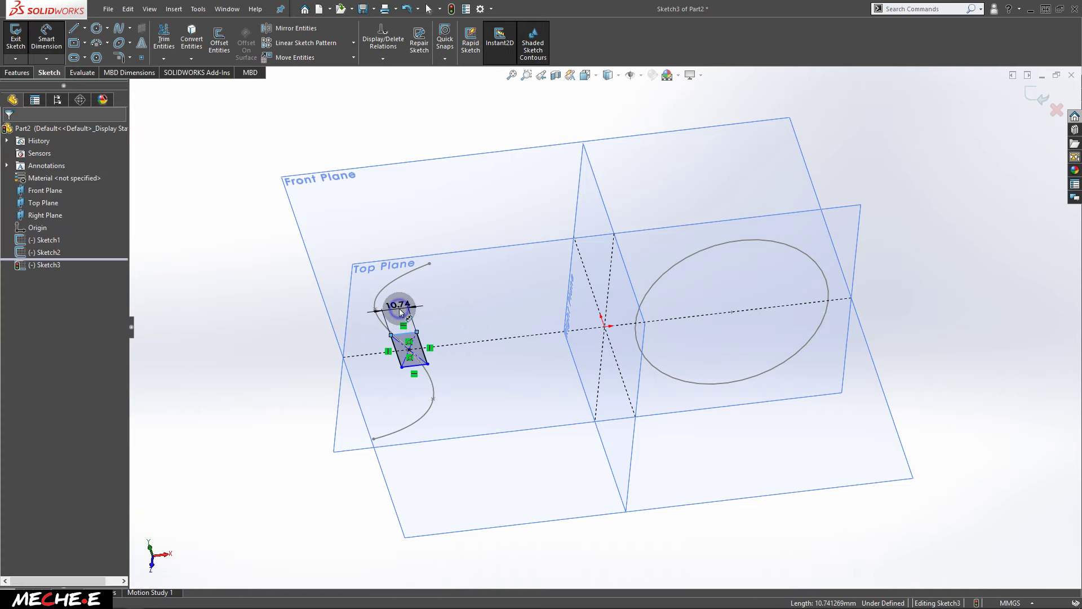
{"action": "left_click", "coordinate": [401, 311]}
{"action": "type", "text": "10"}
{"action": "key", "text": "Return"}
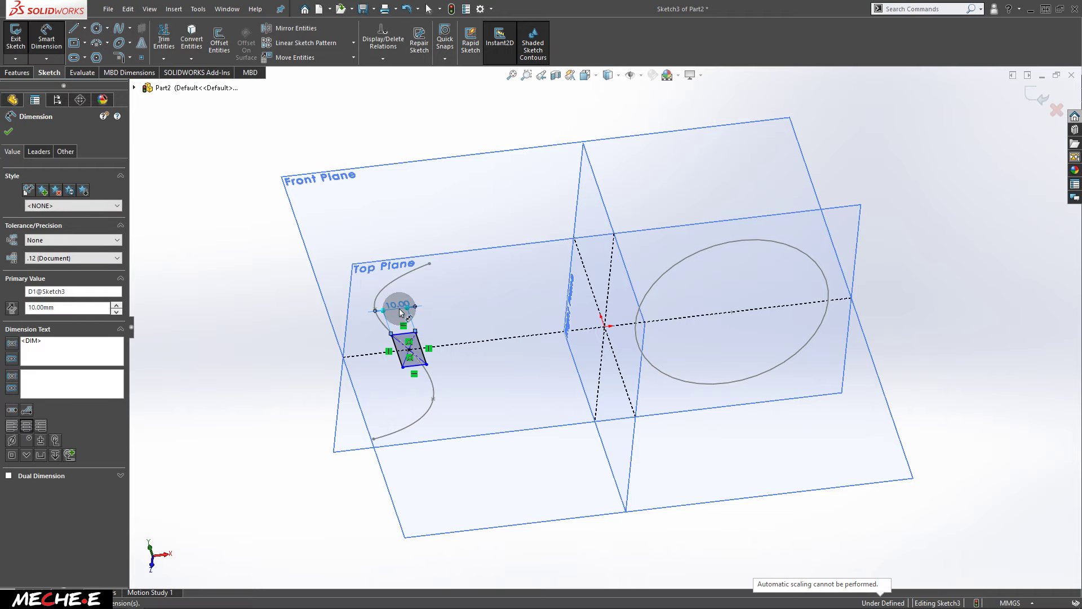
{"action": "left_click", "coordinate": [418, 346]}
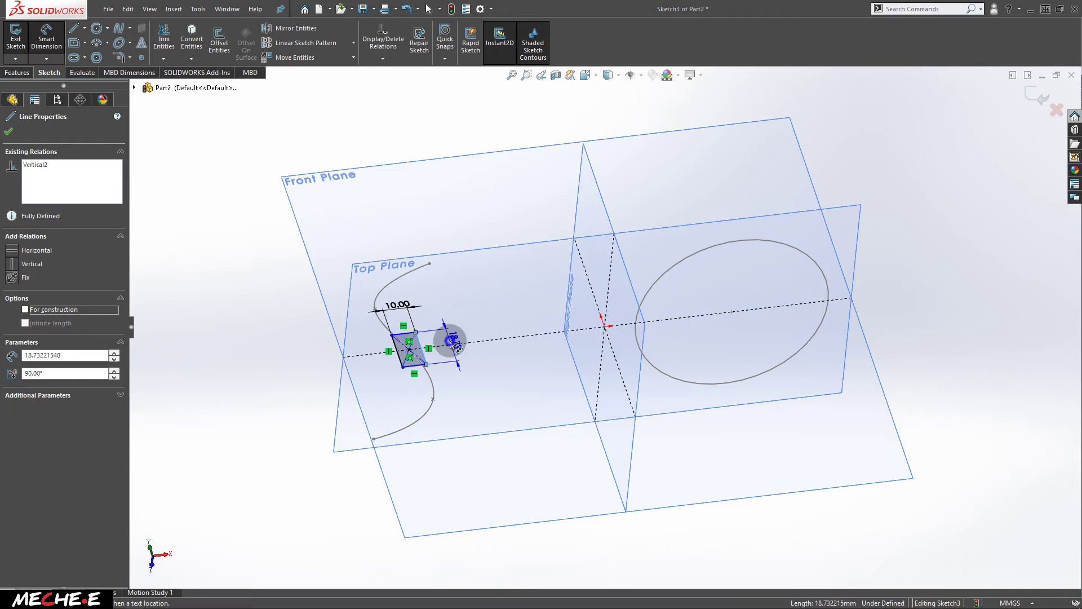
{"action": "left_click", "coordinate": [452, 344]}
{"action": "type", "text": "15"}
{"action": "key", "text": "Return"}
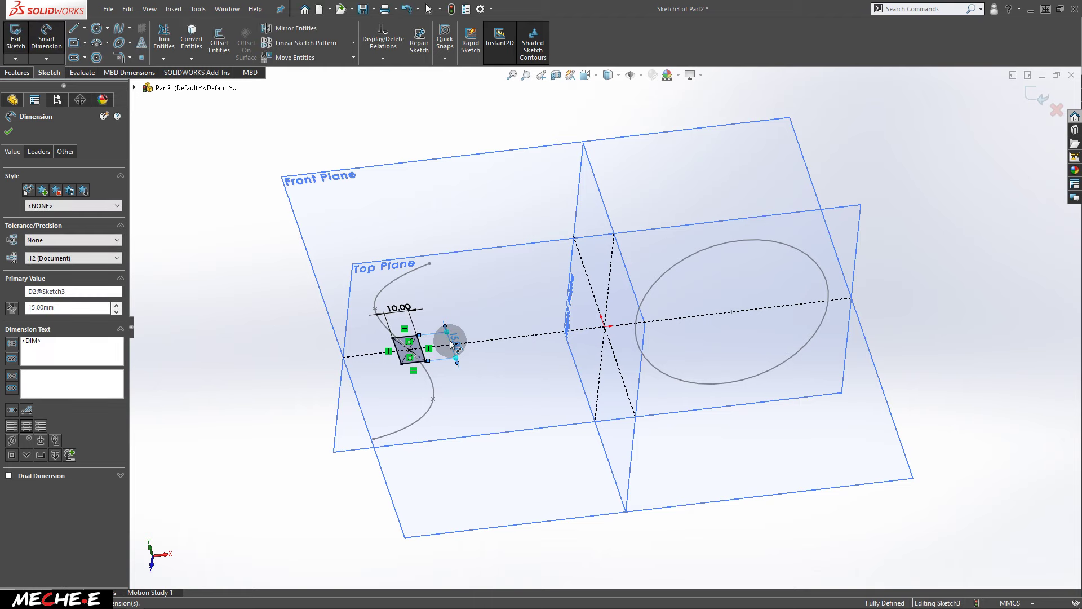
{"action": "left_click", "coordinate": [1035, 93]}
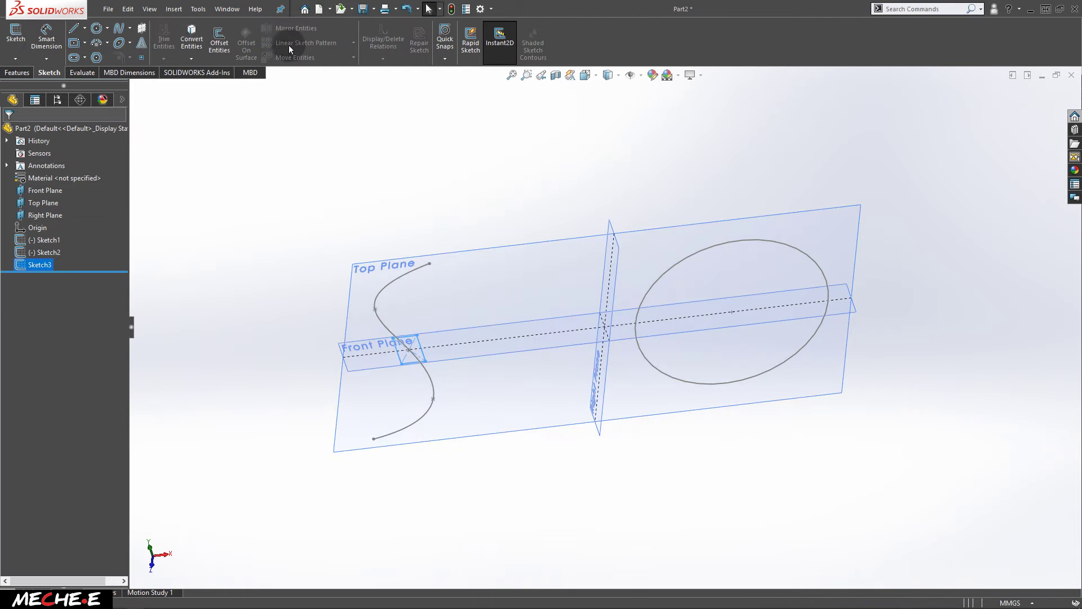
Set up a Swept Boss/Base with the 10 by 15 mm rectangle as profile and the S-shaped spline as path
{"action": "left_click", "coordinate": [18, 74]}
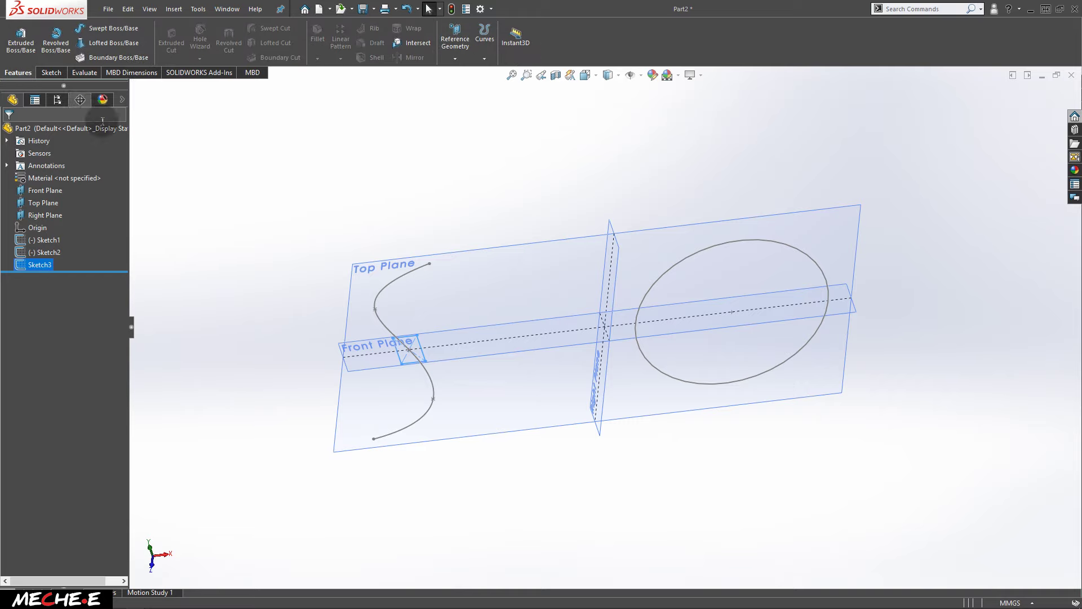
{"action": "mouse_move", "coordinate": [367, 266]}
{"action": "middle_mouse_down"}
{"action": "mouse_move", "coordinate": [476, 287]}
{"action": "mouse_move", "coordinate": [495, 274]}
{"action": "middle_mouse_up"}
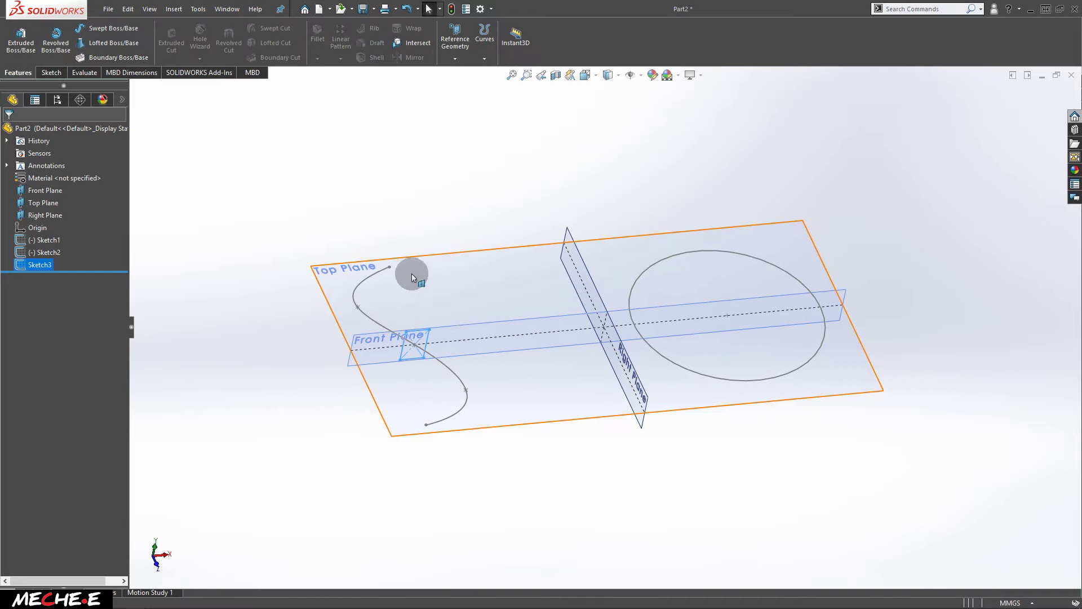
{"action": "left_click", "coordinate": [412, 335]}
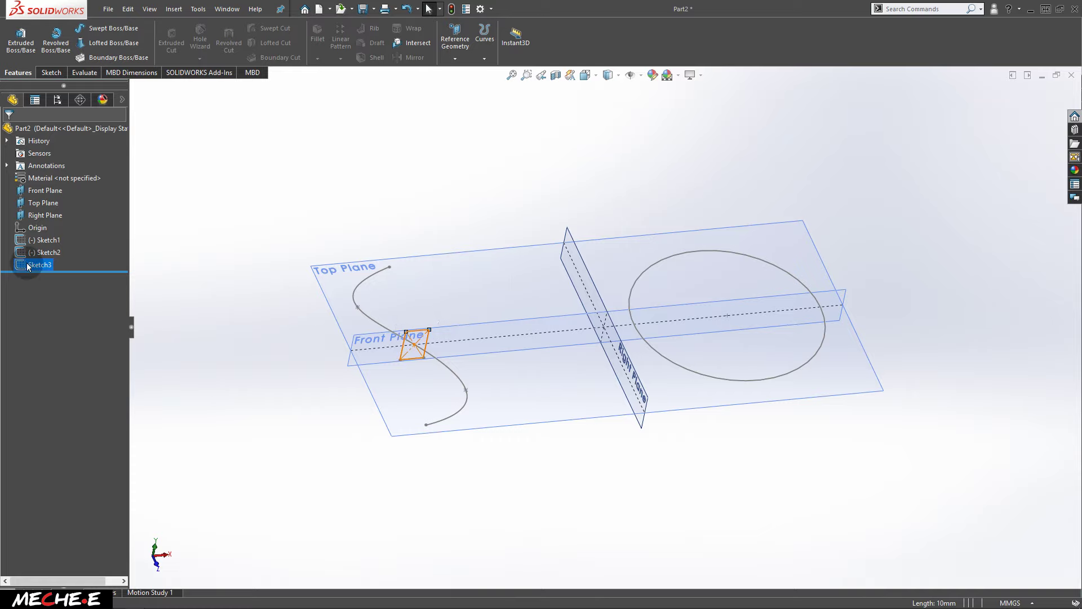
{"action": "left_click", "coordinate": [117, 35]}
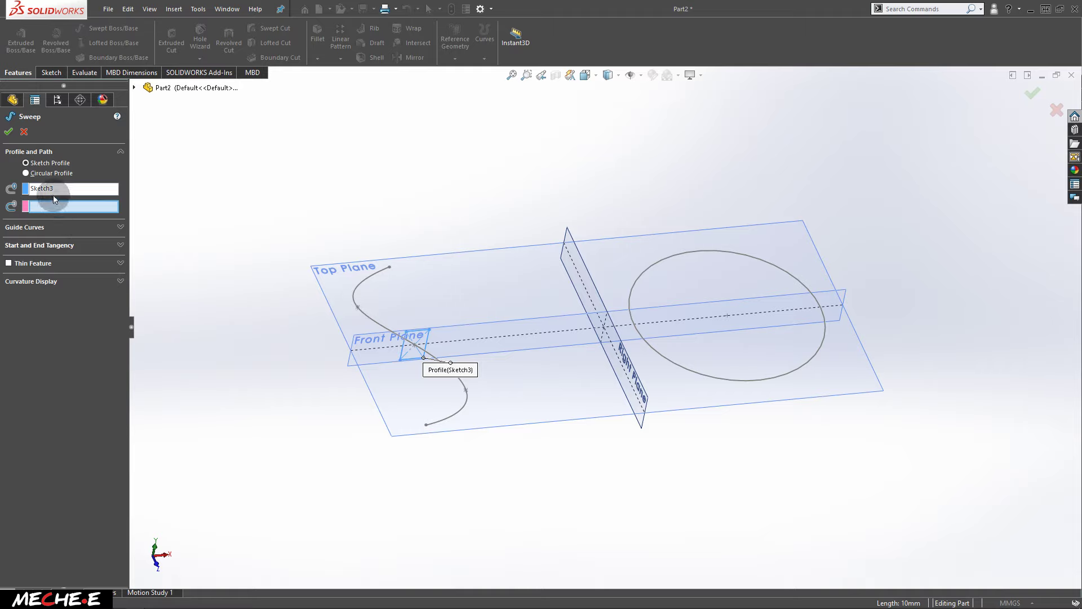
{"action": "left_click", "coordinate": [38, 188]}
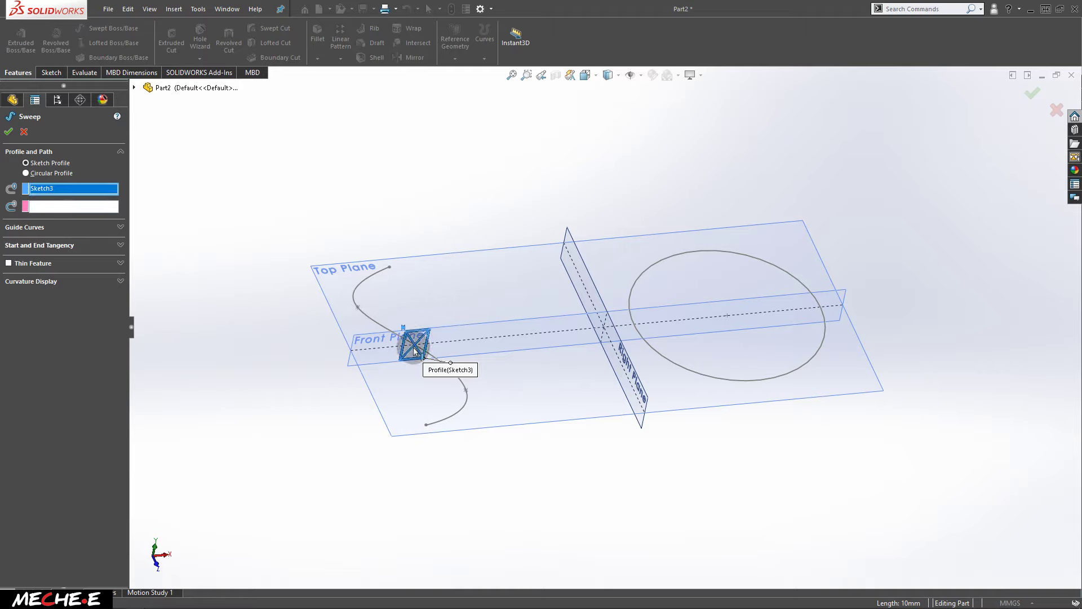
{"action": "left_click", "coordinate": [103, 211]}
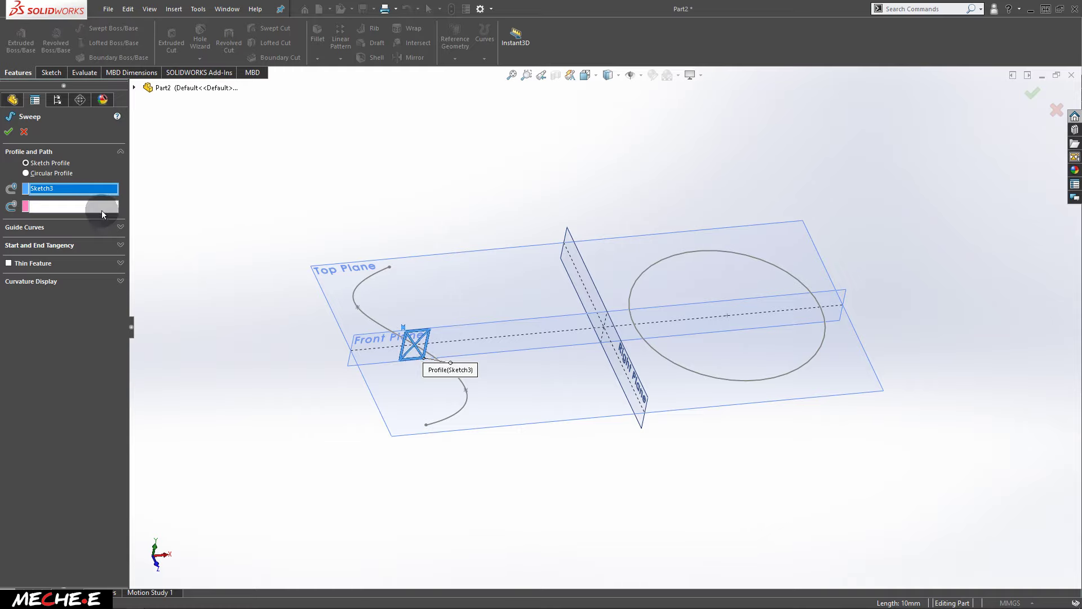
{"action": "left_click", "coordinate": [43, 210]}
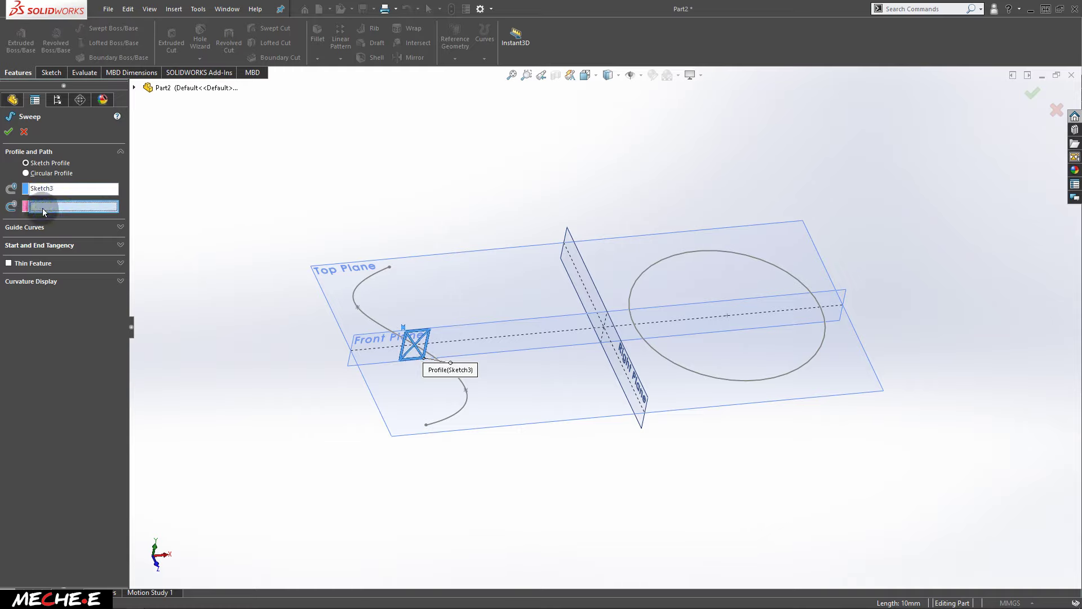
{"action": "left_click", "coordinate": [370, 280]}
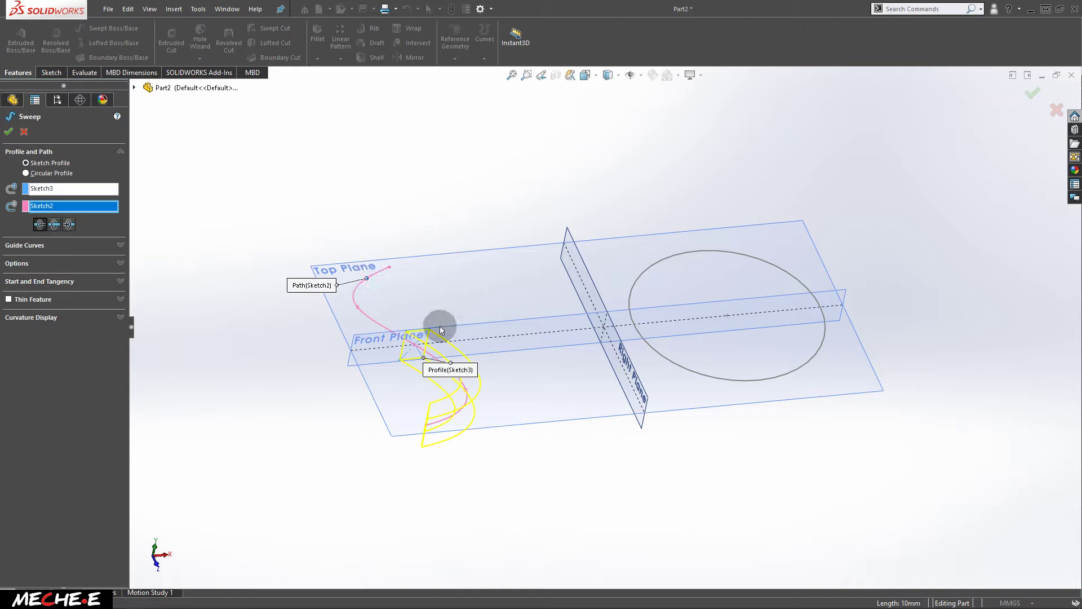
Make the sweep bidirectional so it follows the spline on both sides of the rectangle, and accept the feature
{"action": "middle_click_drag", "start_coordinate": [447, 331], "coordinate": [433, 390]}
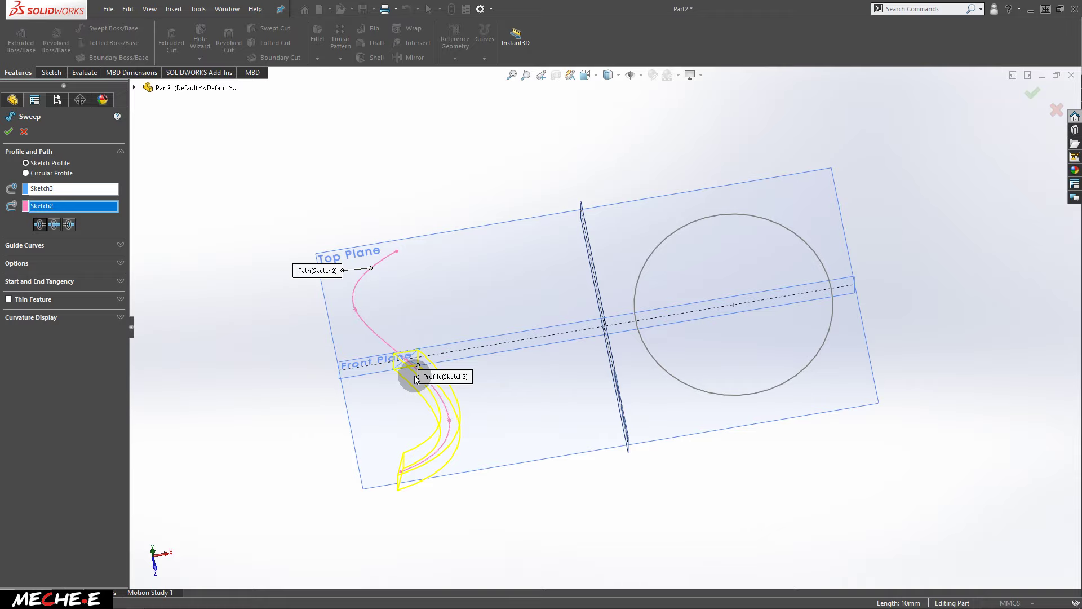
{"action": "left_click", "coordinate": [58, 227]}
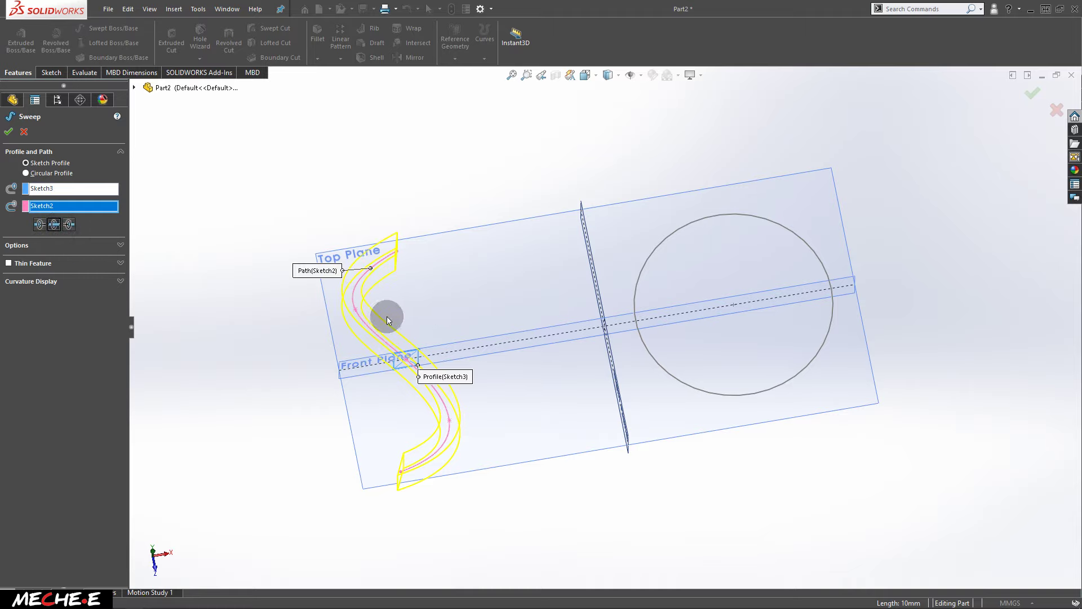
{"action": "left_click", "coordinate": [70, 224]}
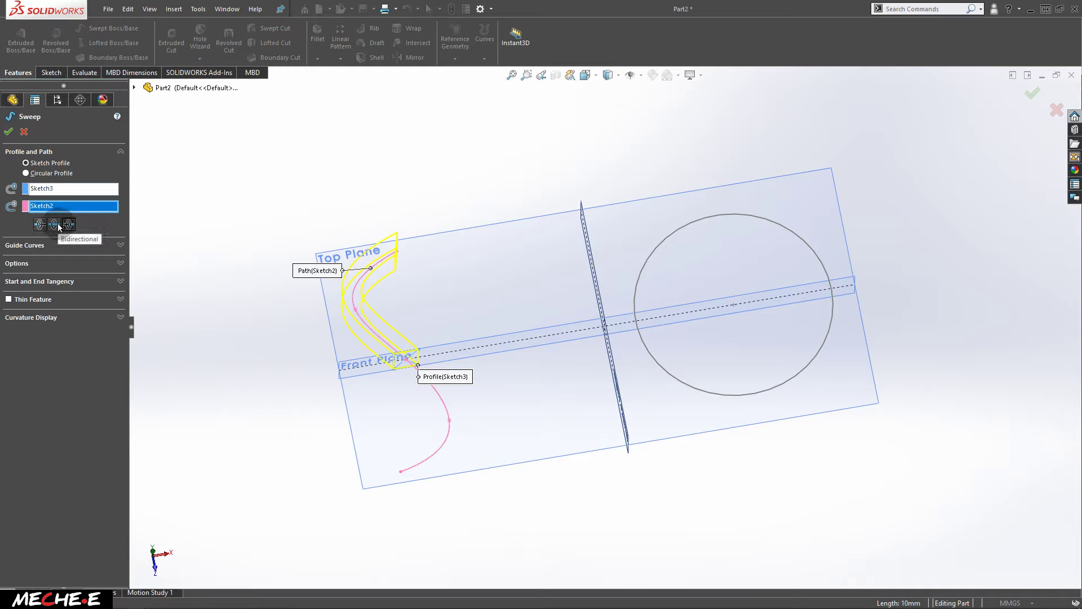
{"action": "left_click", "coordinate": [54, 224]}
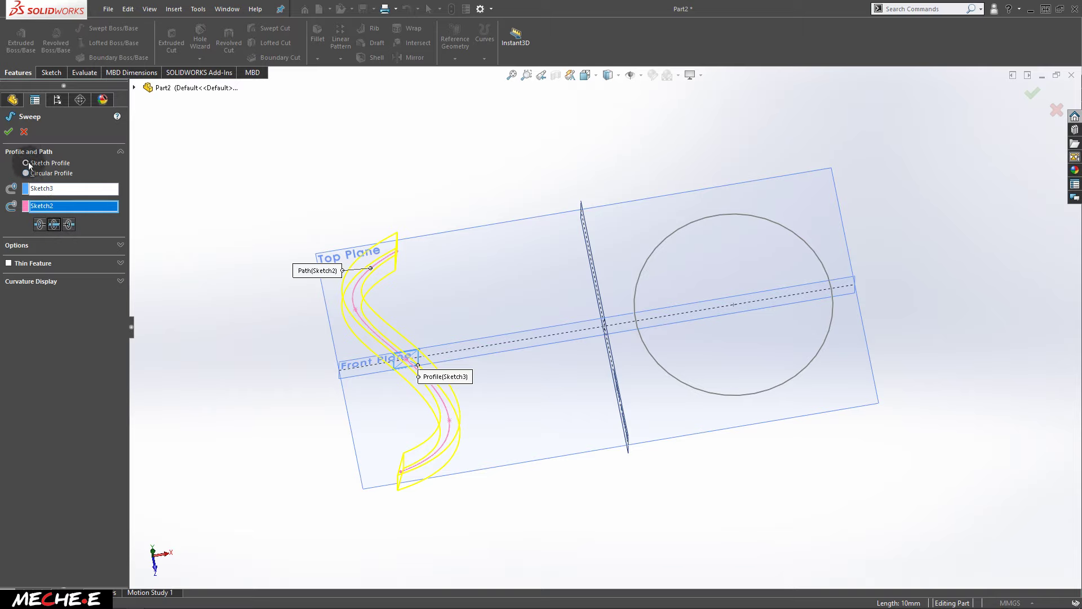
{"action": "left_click", "coordinate": [9, 133]}
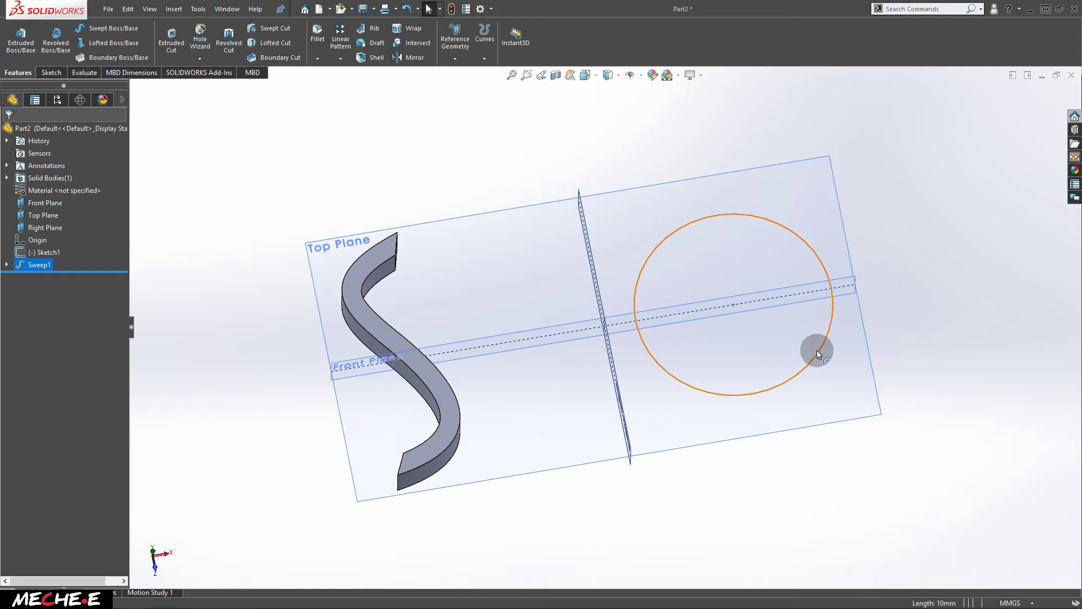
Set up a second Swept Boss/Base using a circular profile with the Top Plane circle sketch as its path
{"action": "left_click", "coordinate": [121, 31]}
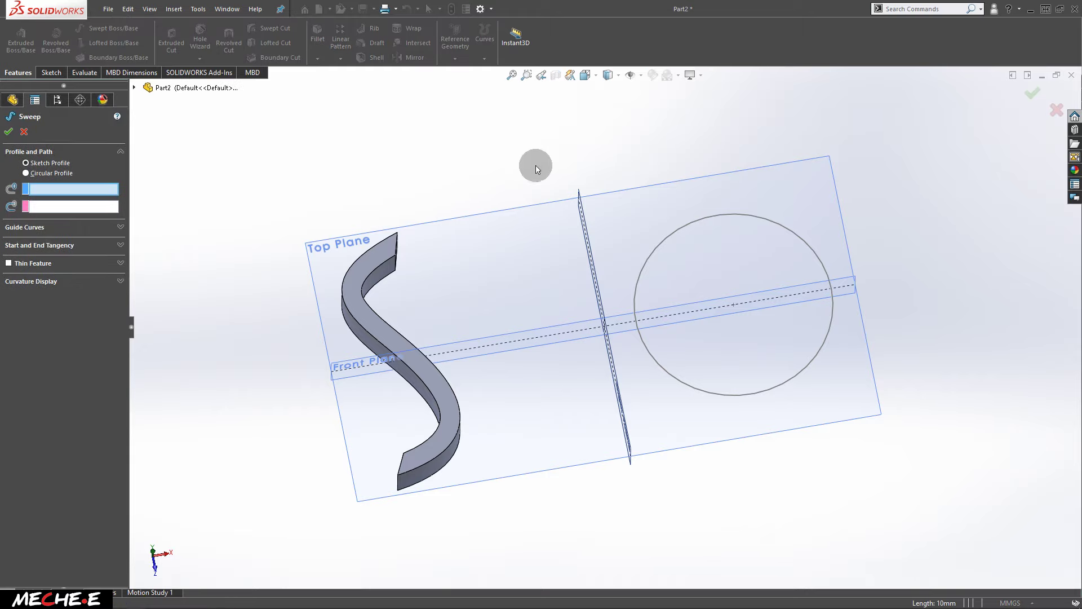
{"action": "left_click", "coordinate": [47, 173]}
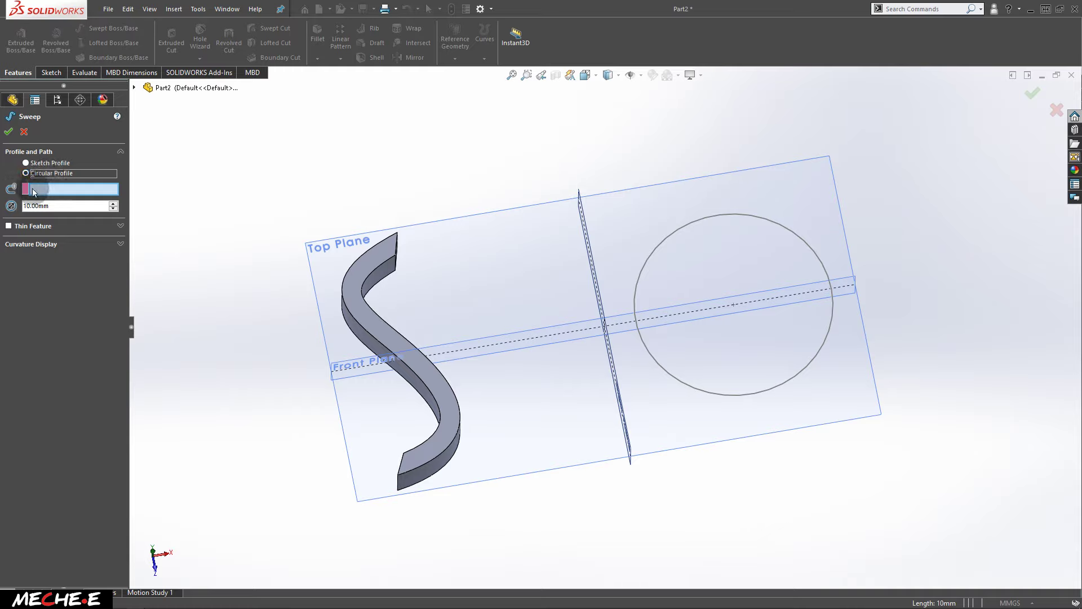
{"action": "left_click", "coordinate": [655, 250]}
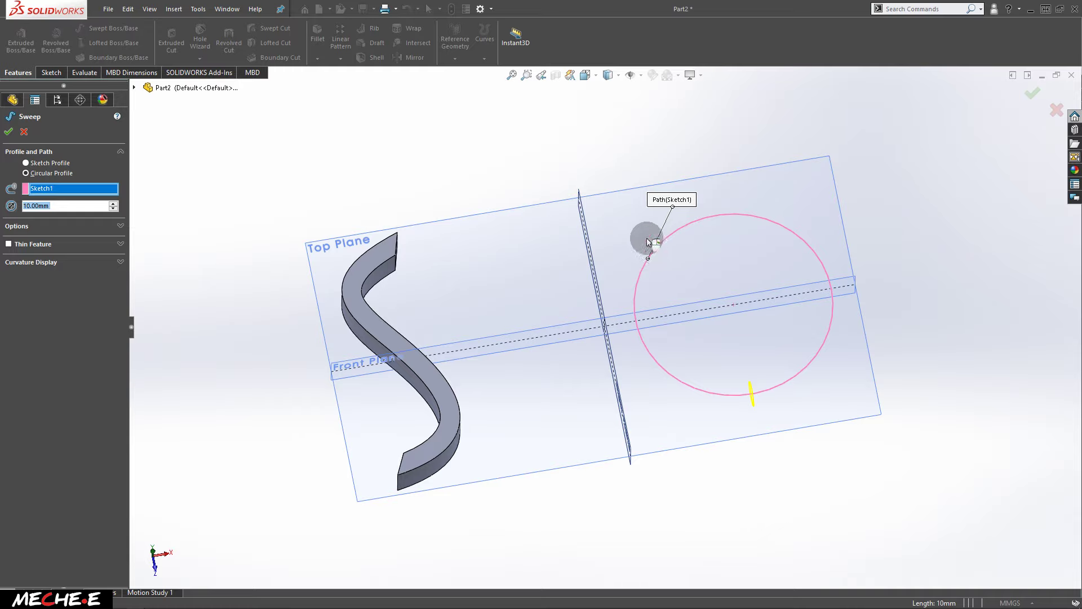
Try a 90 mm diameter for the sweep's circular profile
{"action": "left_click", "coordinate": [75, 205]}
{"action": "left_click_drag", "start_coordinate": [75, 206], "coordinate": [3, 208]}
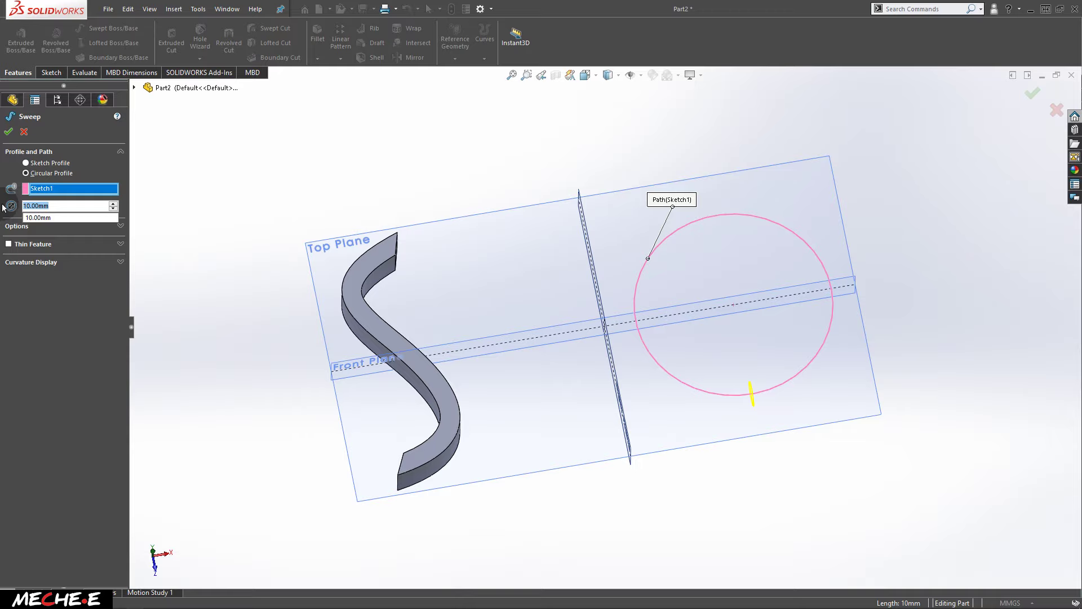
{"action": "key", "text": "Return"}
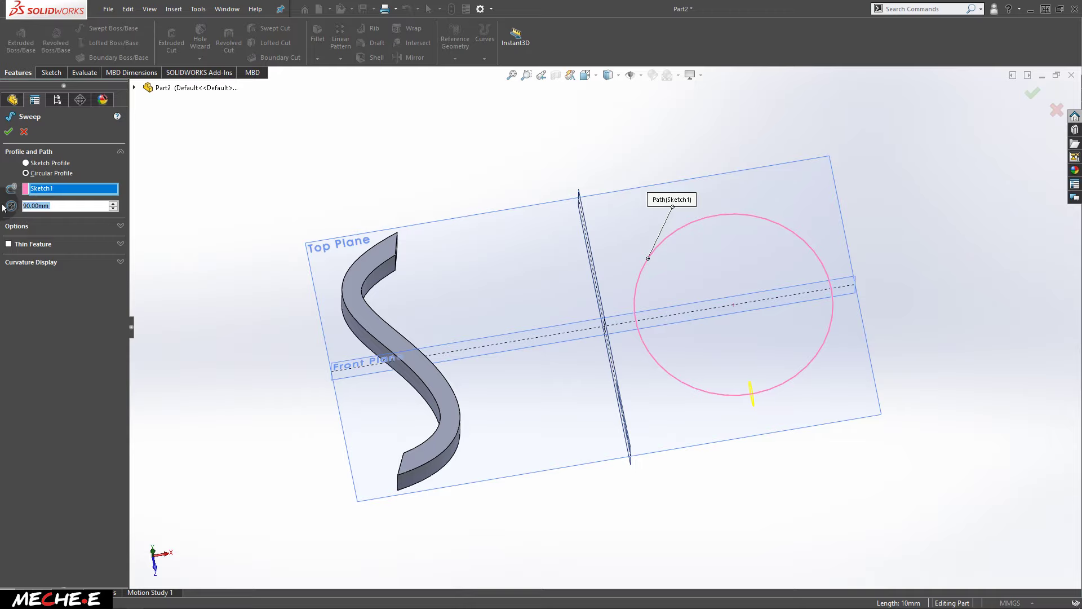
{"action": "middle_click_drag", "start_coordinate": [625, 287], "coordinate": [705, 276]}
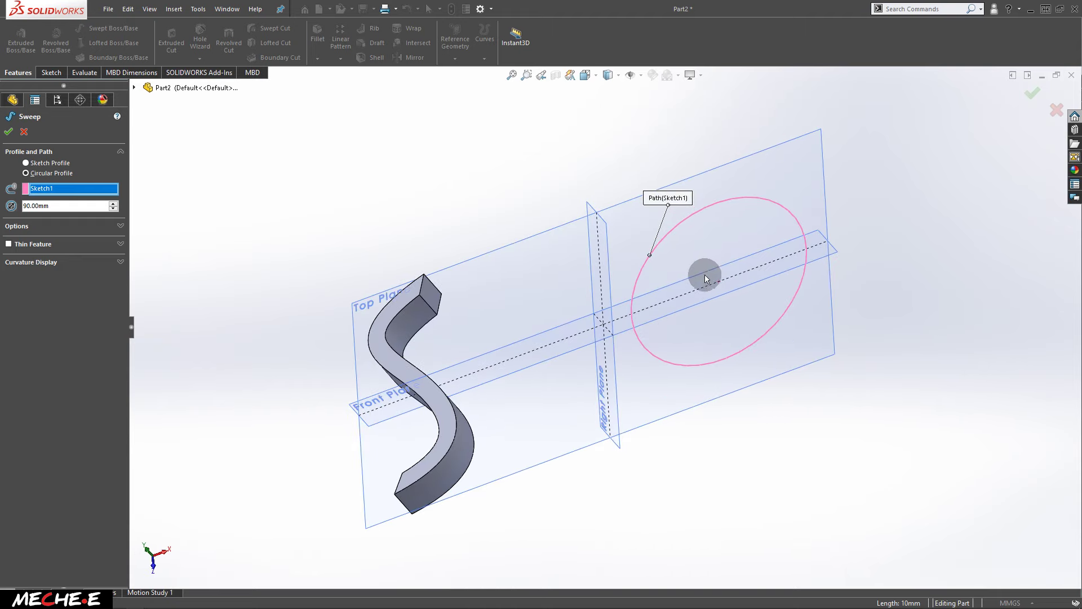
{"action": "middle_click_drag", "start_coordinate": [743, 313], "coordinate": [715, 269]}
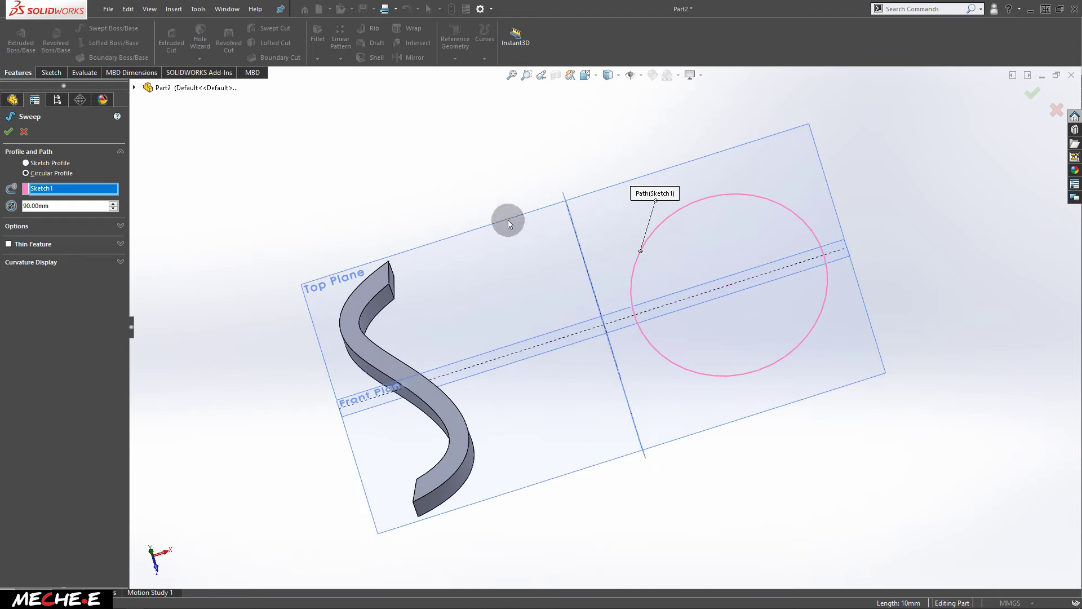
Set the circular profile's diameter to 20 mm and accept the sweep around the circle
{"action": "left_click", "coordinate": [56, 204]}
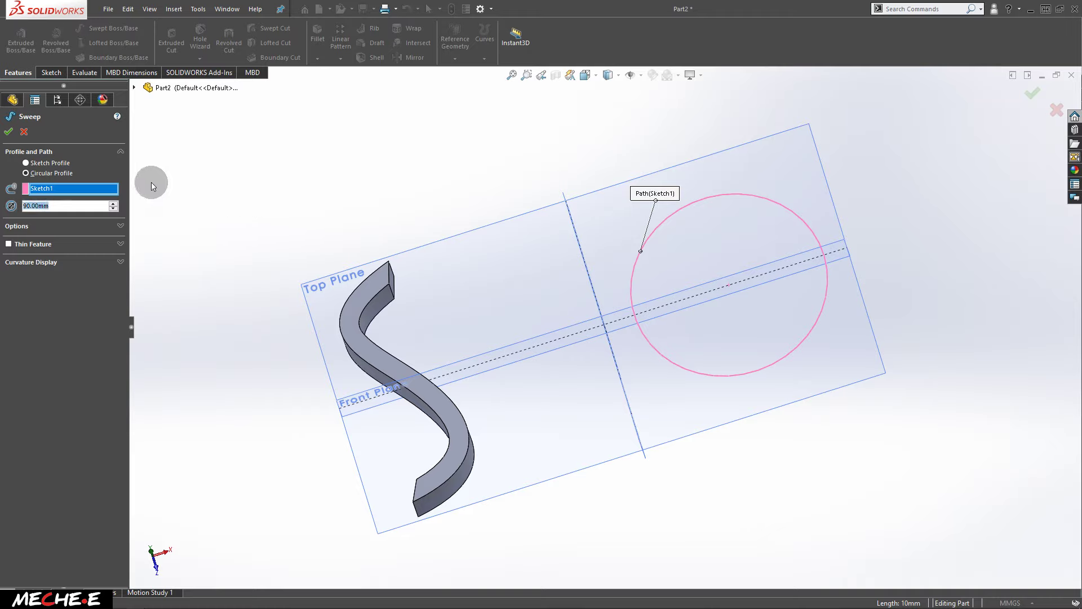
{"action": "type", "text": "20"}
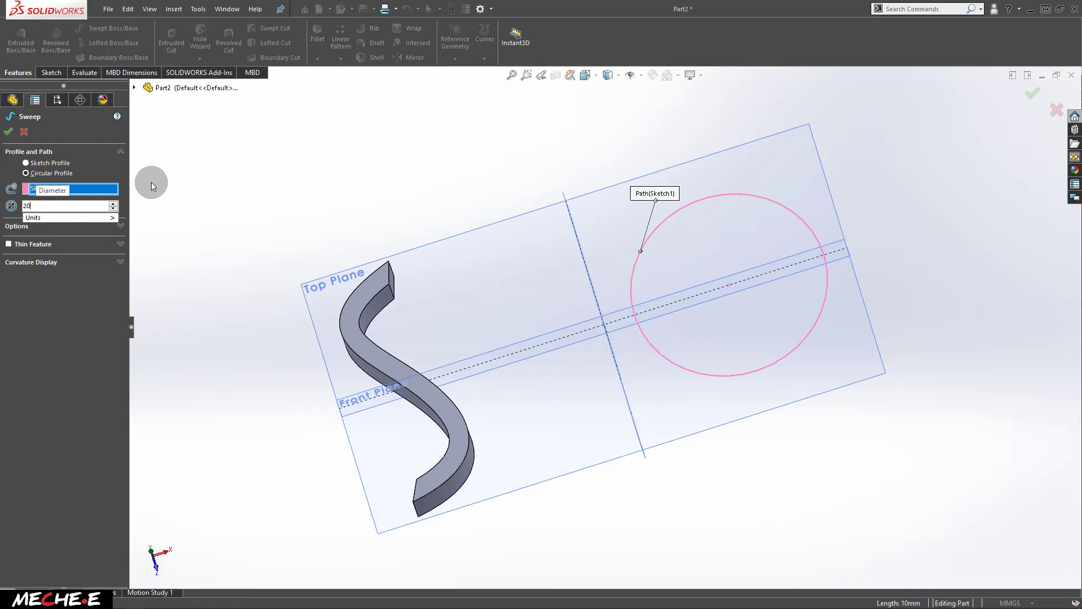
{"action": "key", "text": "Return"}
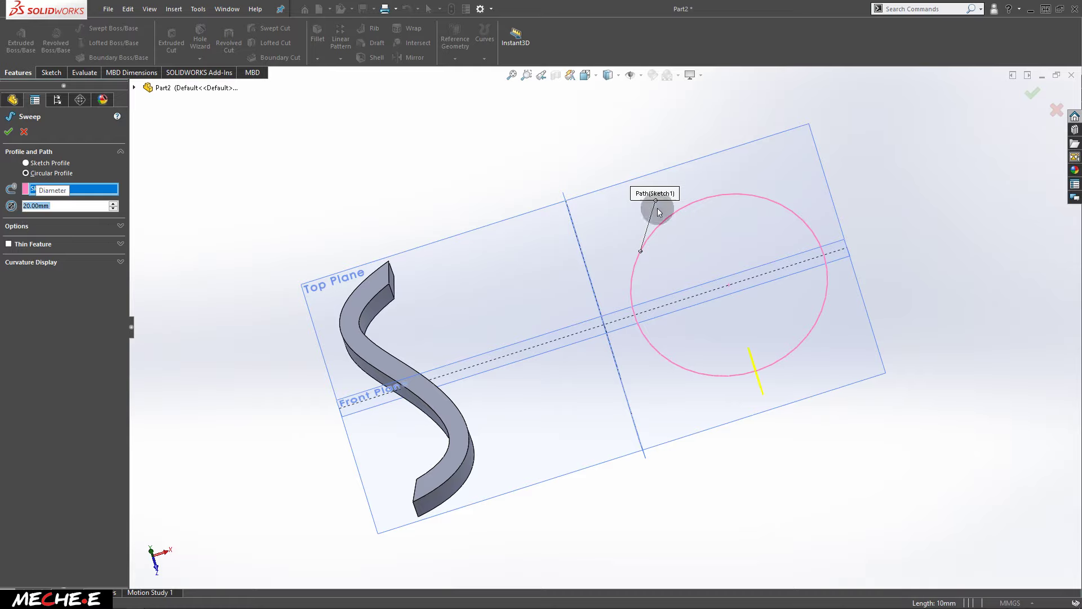
{"action": "middle_click_drag", "start_coordinate": [851, 359], "coordinate": [796, 354]}
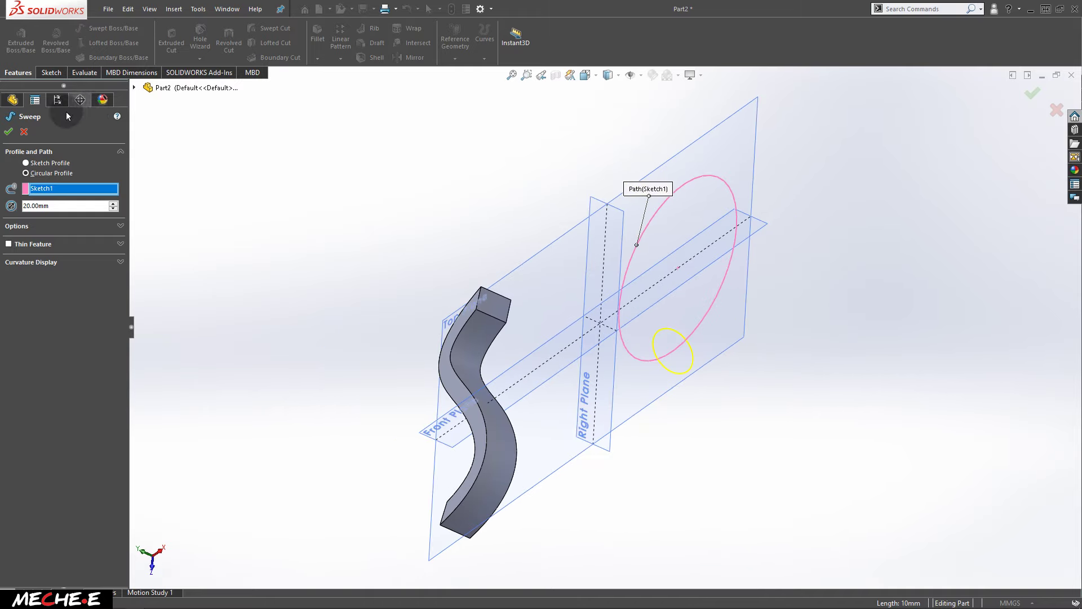
{"action": "left_click", "coordinate": [9, 133]}
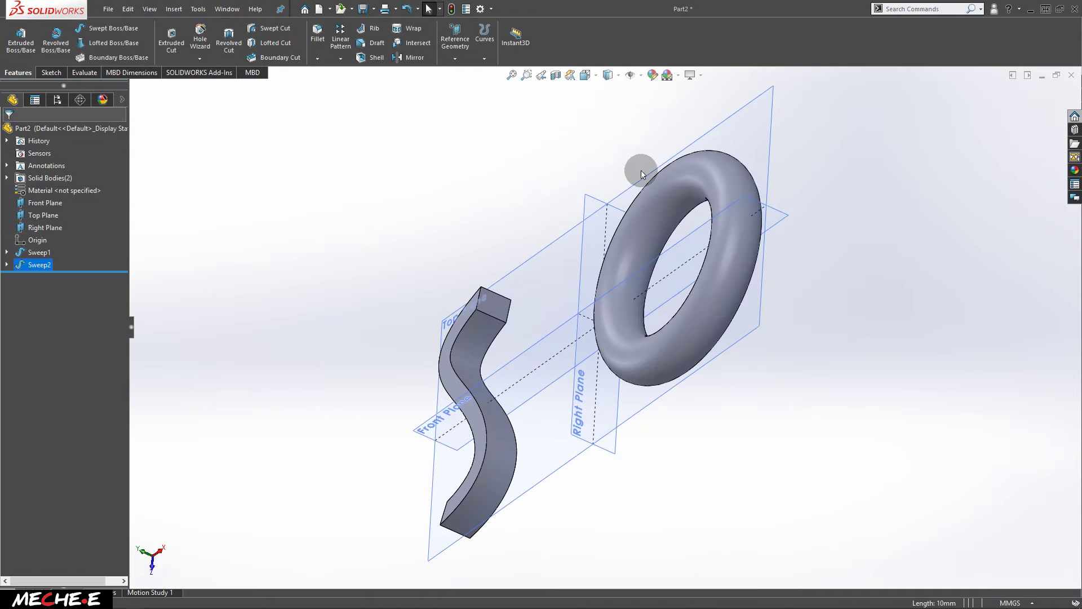
{"action": "middle_click_drag", "start_coordinate": [647, 173], "coordinate": [657, 210]}
{"action": "middle_click_drag", "start_coordinate": [730, 242], "coordinate": [676, 271]}
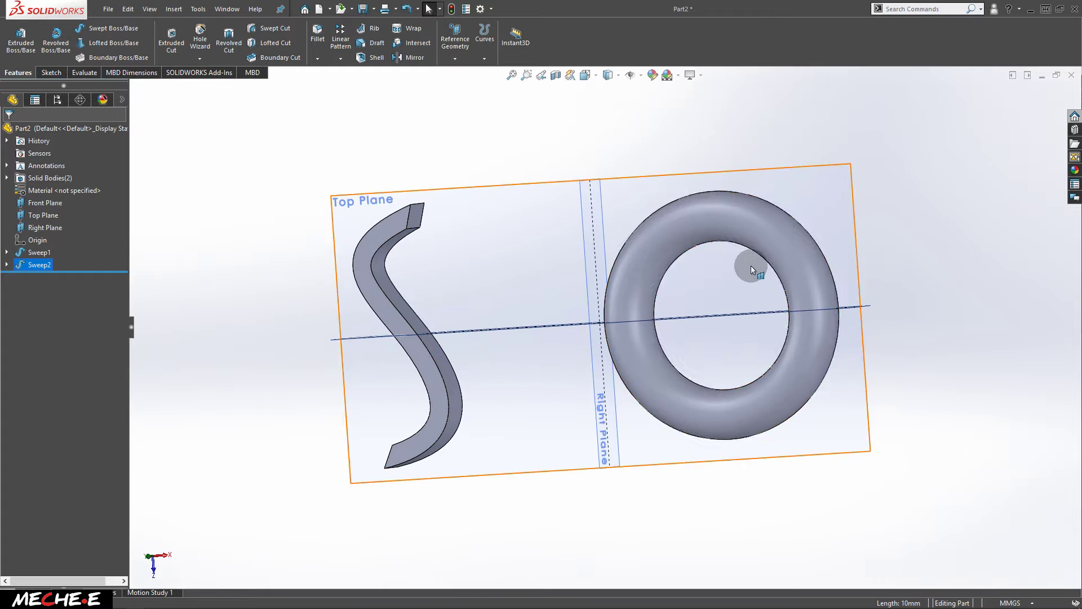
{"action": "middle_click_drag", "start_coordinate": [434, 249], "coordinate": [442, 162]}
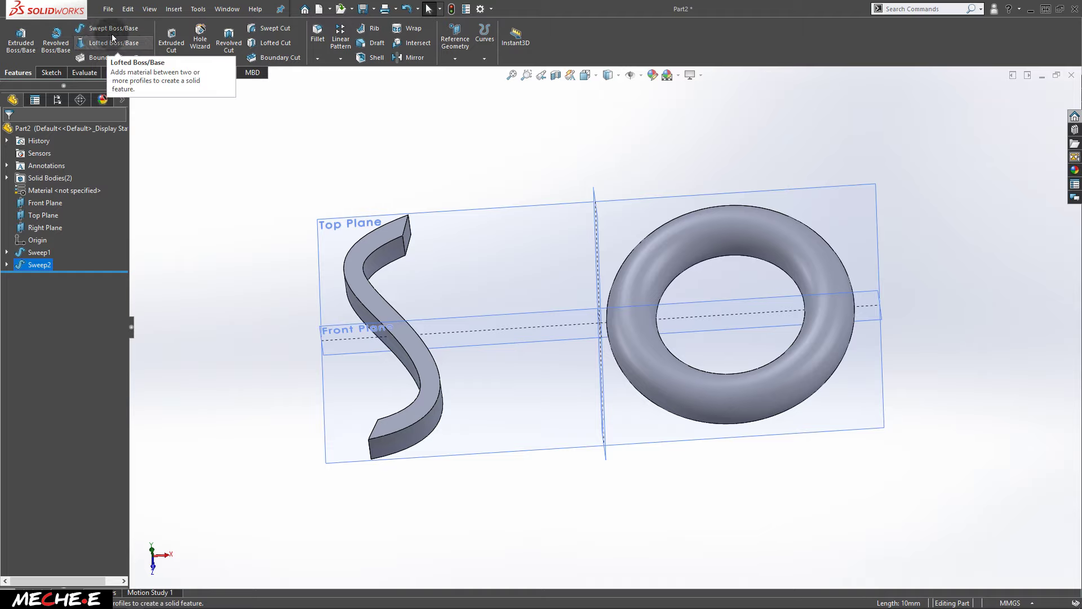
{"action": "left_click", "coordinate": [542, 245]}
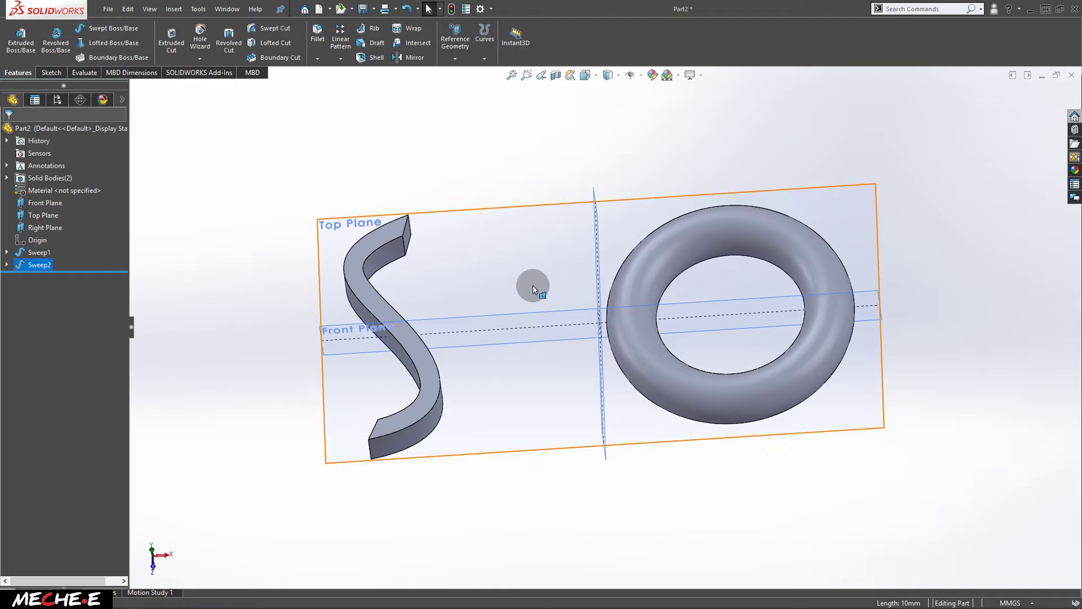
{"action": "middle_click_drag", "start_coordinate": [515, 299], "coordinate": [405, 337]}
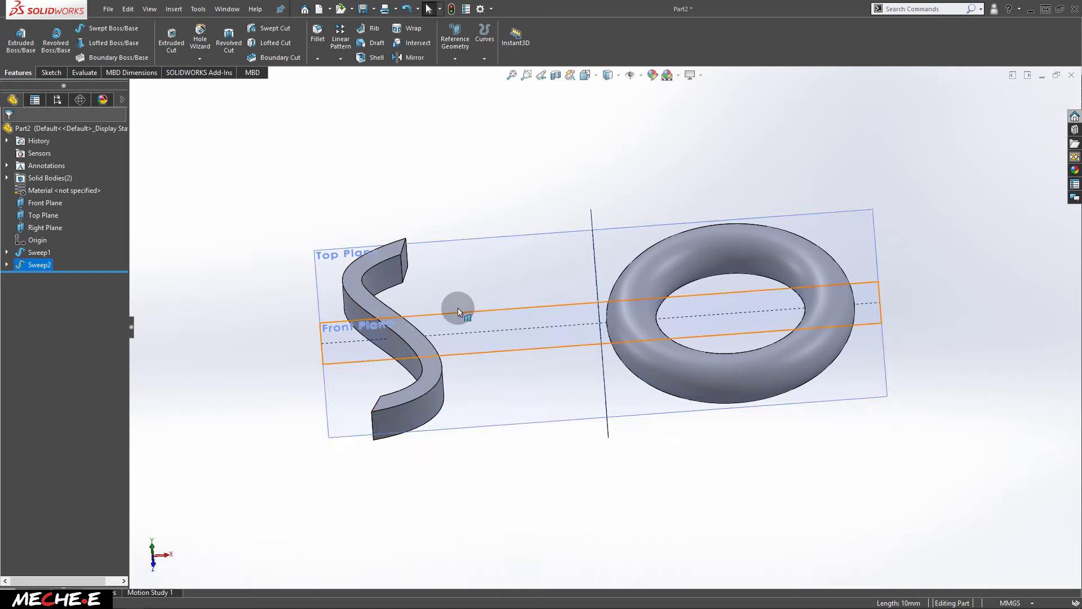
{"action": "middle_click_drag", "start_coordinate": [527, 293], "coordinate": [514, 294]}
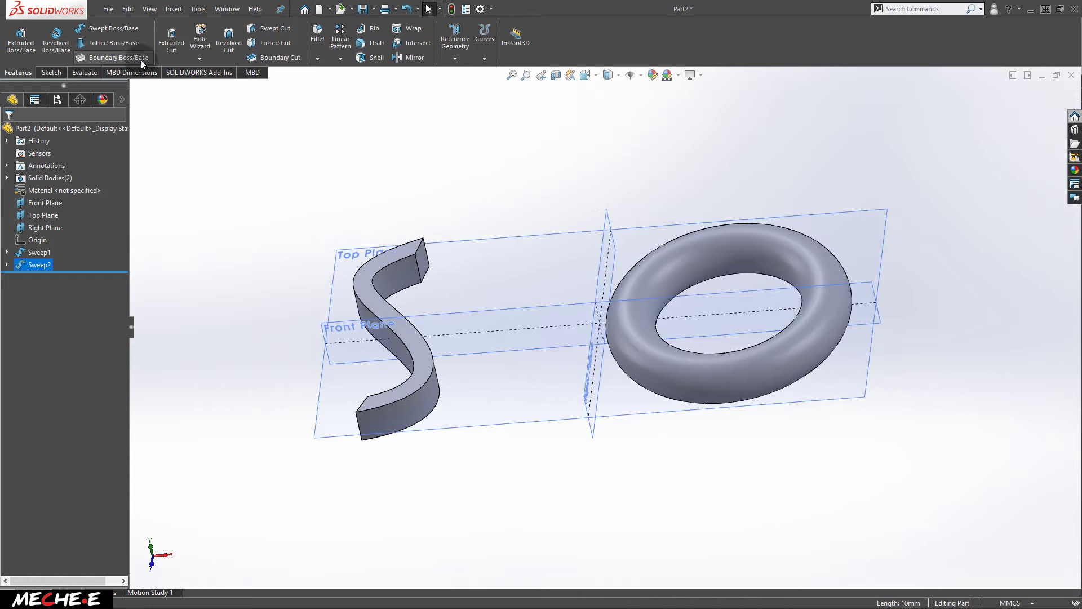